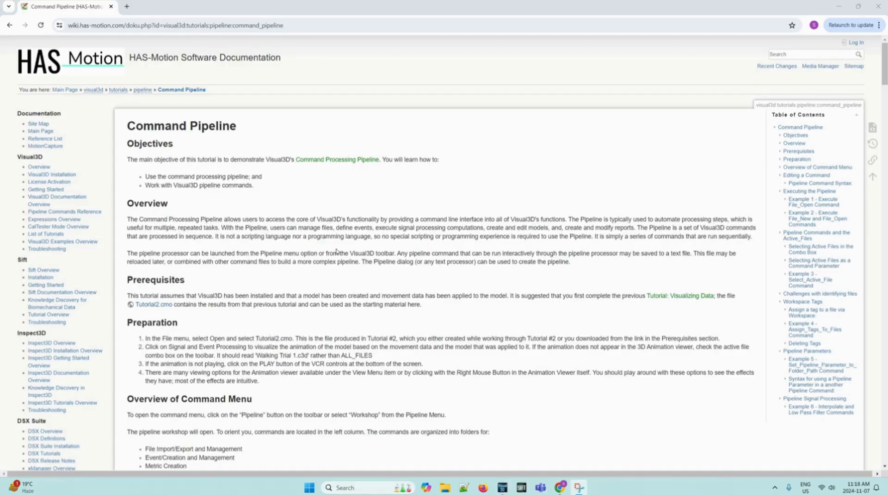
# Show the Tutorial2 workspace's signals and events in Visual3D, then play and pause the walking trial animation.
pyautogui.moveTo(172, 304); pyautogui.dragTo(136, 305)
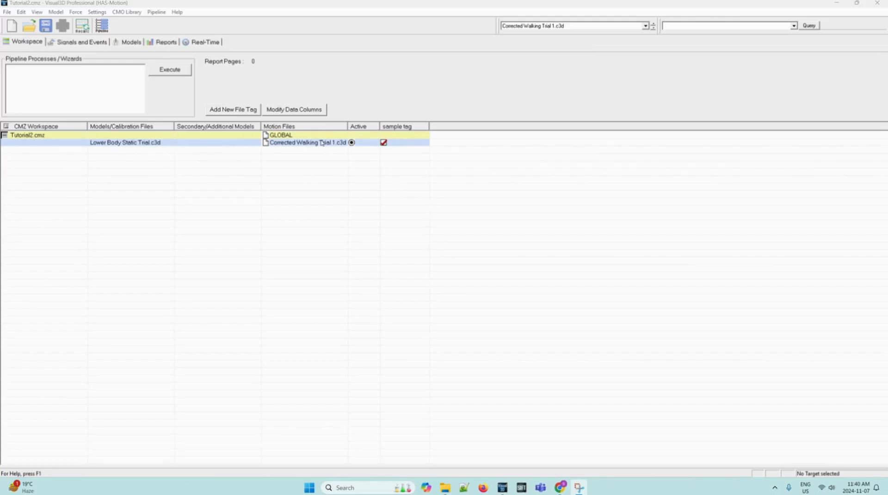
pyautogui.click(82, 42)
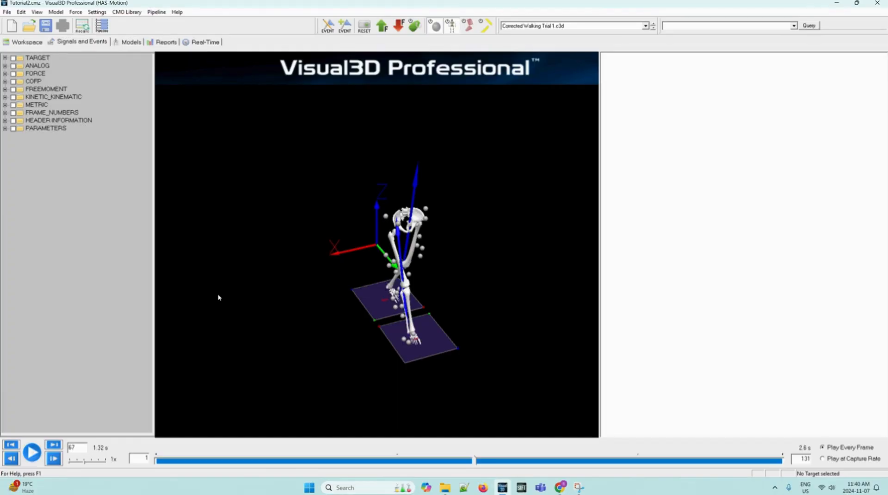
pyautogui.click(32, 453)
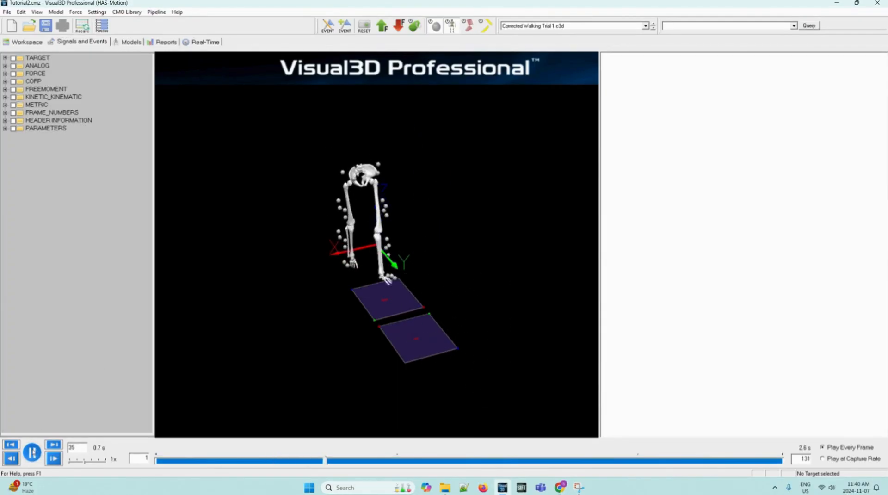
pyautogui.click(31, 452)
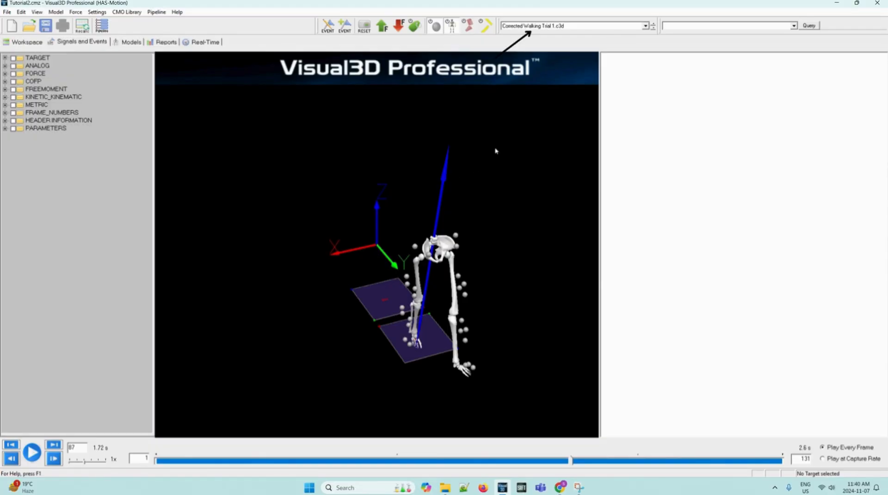
# Review the available active file choices, keeping Corrected Walking Trial 1.c3d active, and look at the animation viewing options.
pyautogui.click(549, 26)
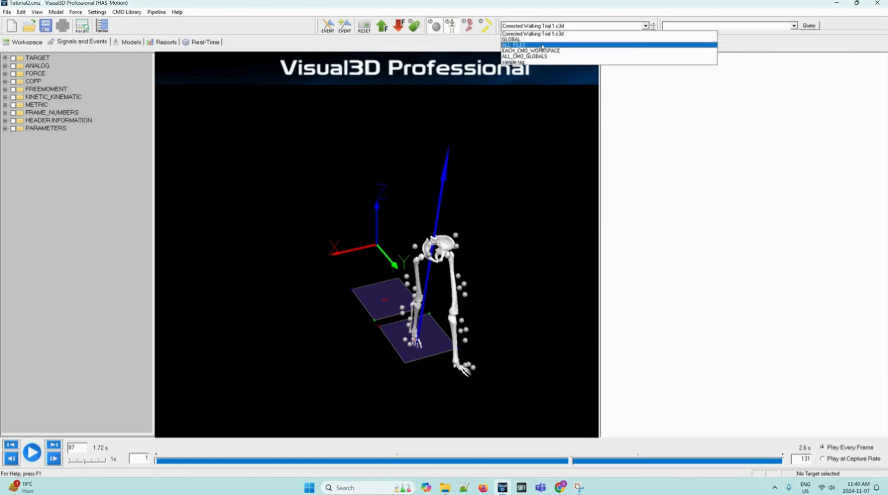
pyautogui.click(515, 159)
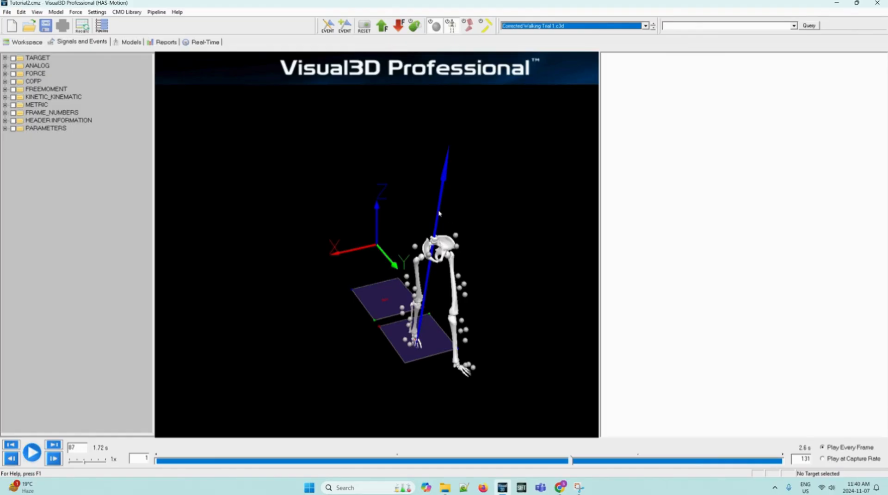
pyautogui.click(36, 11)
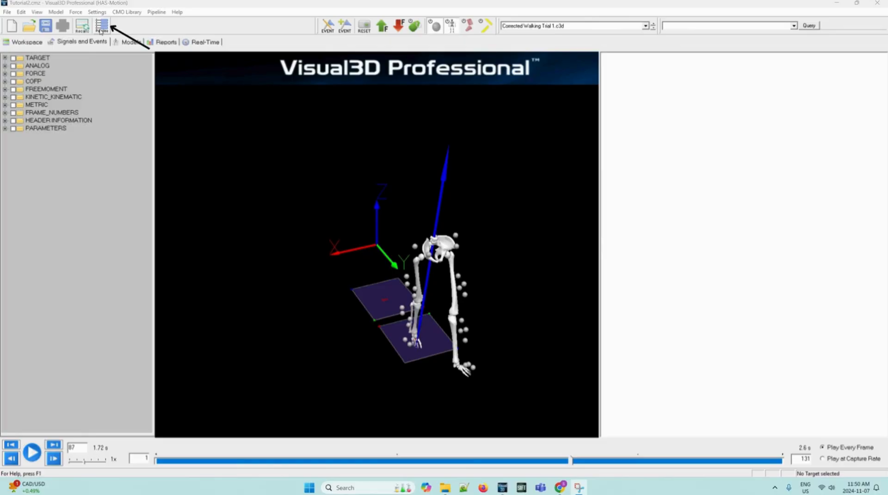
# Open the Pipeline Workshop and add the Automatic_Gait_Events command from Event Creation to the main pipeline.
pyautogui.click(153, 14)
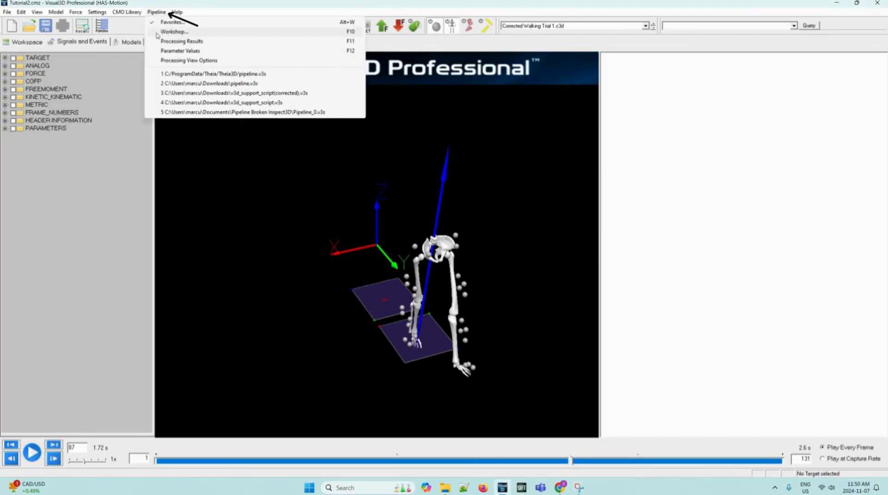
pyautogui.click(102, 26)
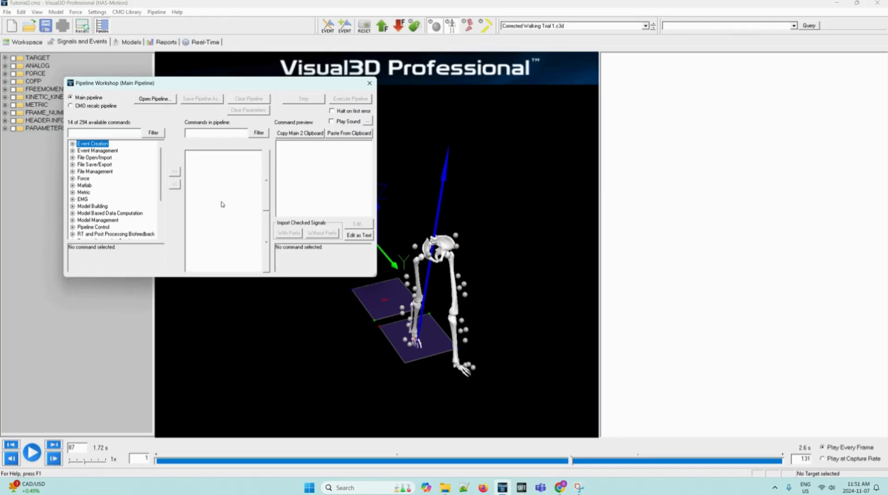
pyautogui.click(72, 144)
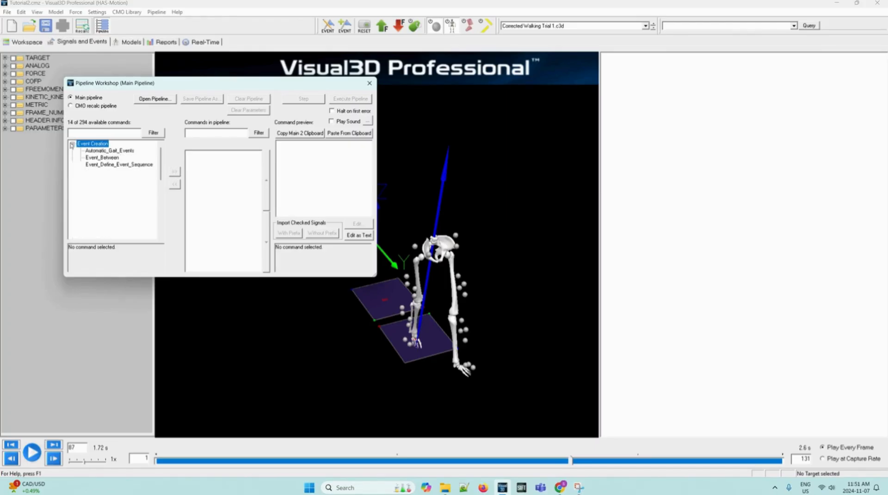
pyautogui.click(110, 150)
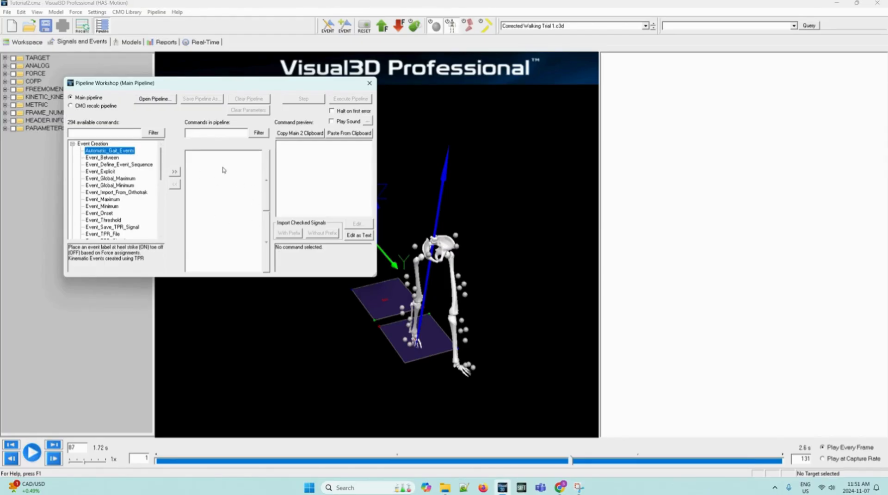
pyautogui.click(175, 173)
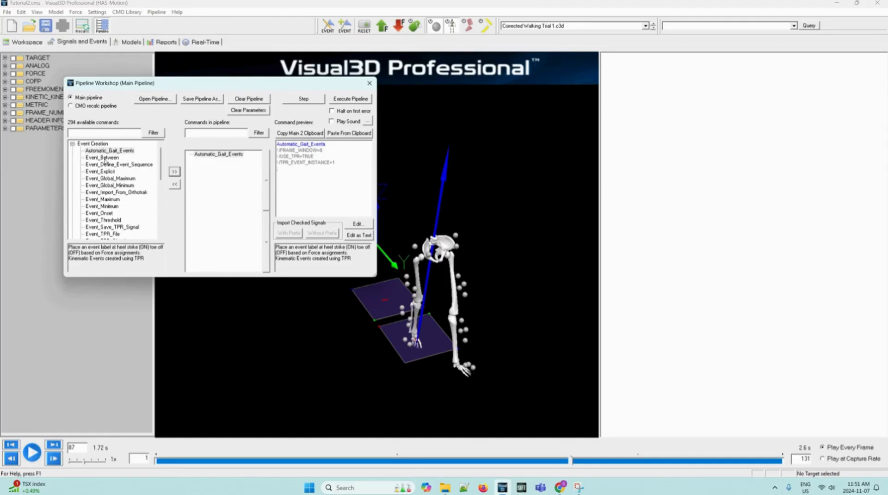
# Add the Event_Between command to the main pipeline and try moving it up and down in the command order.
pyautogui.click(103, 158)
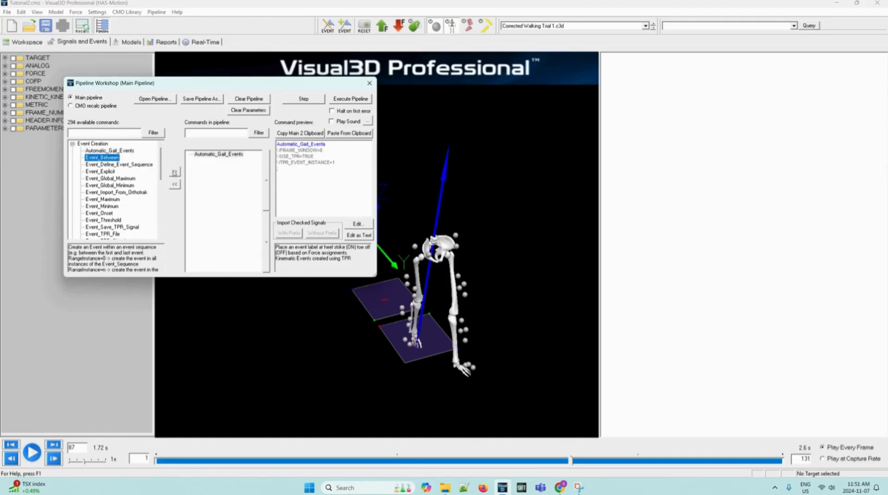
pyautogui.click(174, 172)
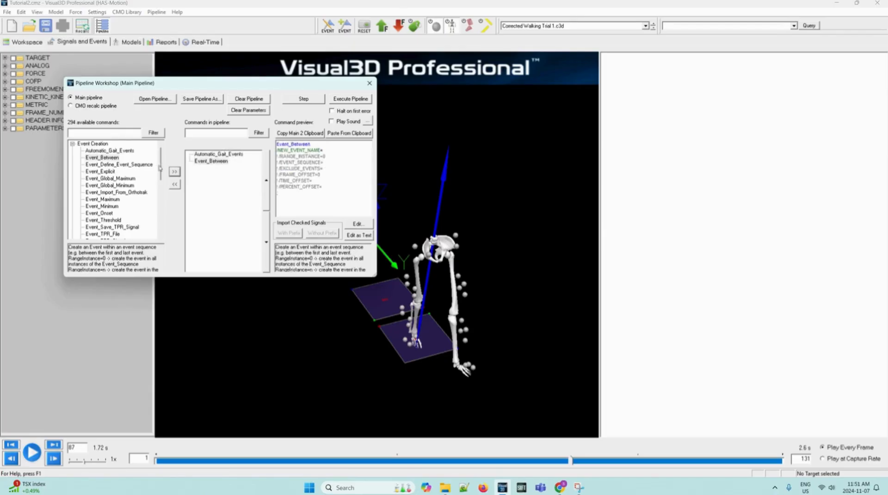
pyautogui.click(269, 201)
pyautogui.click(269, 232)
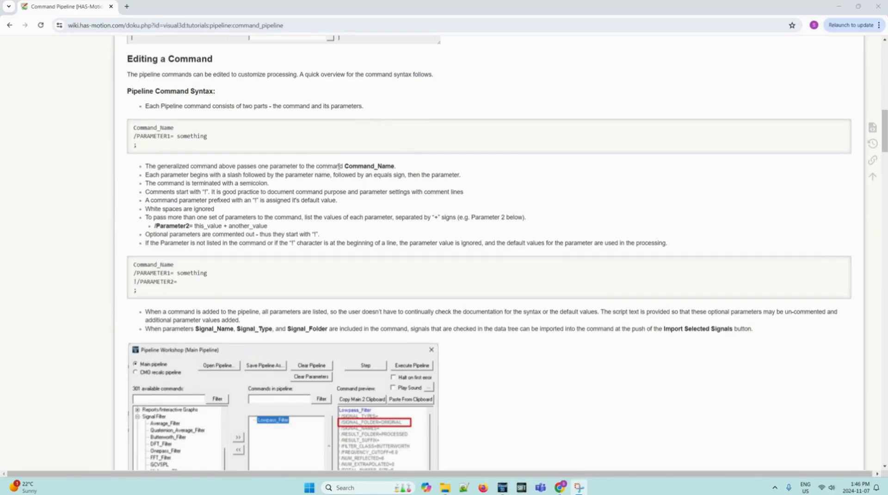
# In the browser tutorial, examine the Pipeline Command Syntax section on command names, parameters, commented-out optional parameters and multiple values joined with plus signs.
pyautogui.doubleClick(285, 107)
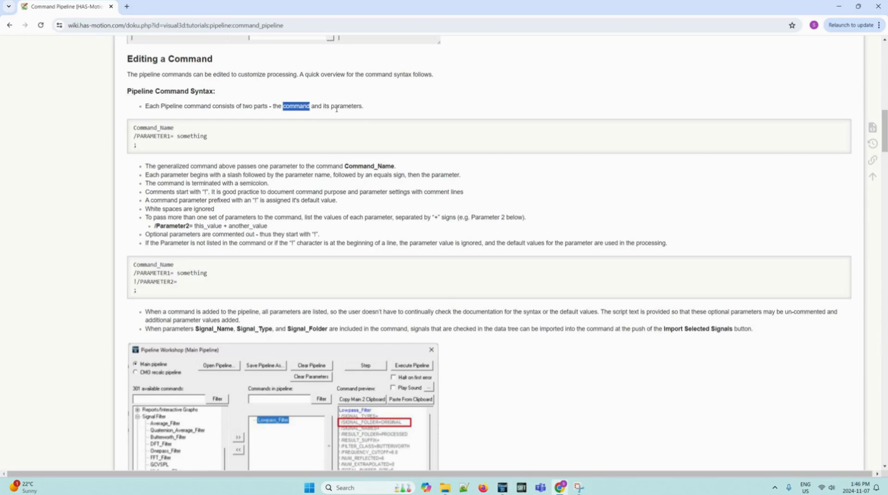
pyautogui.moveTo(330, 106); pyautogui.dragTo(363, 108)
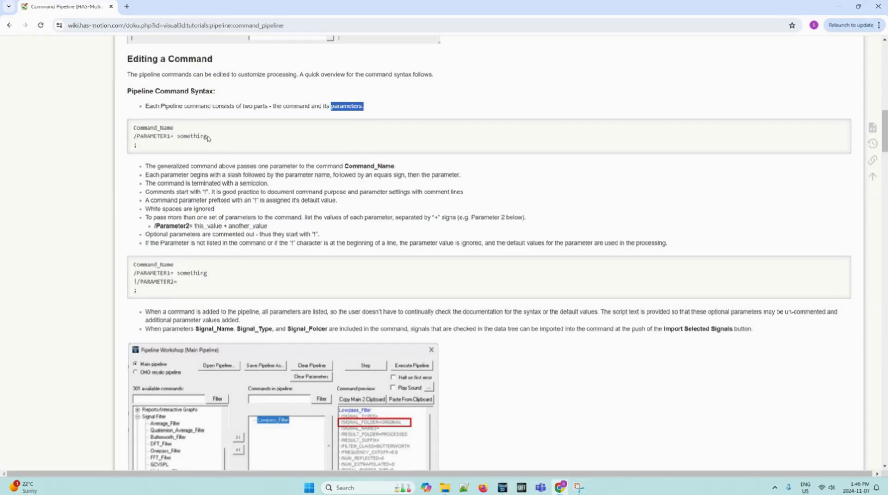
pyautogui.moveTo(174, 128); pyautogui.dragTo(134, 128)
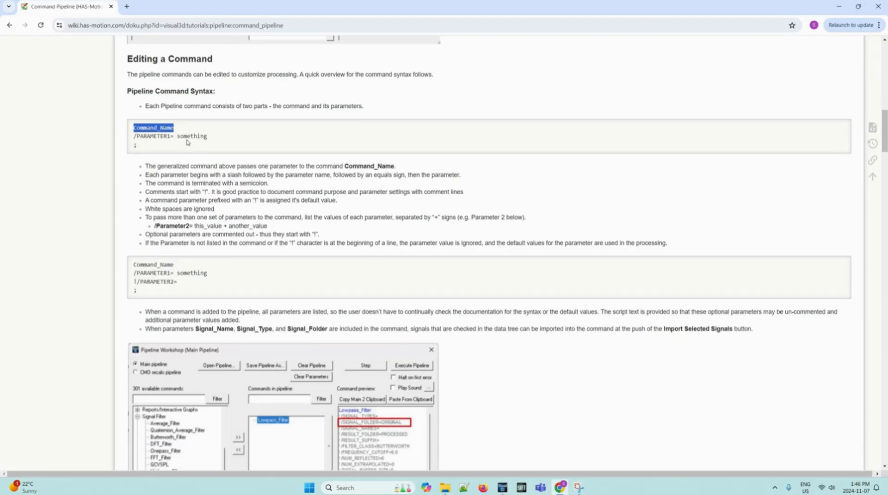
pyautogui.moveTo(137, 136)
pyautogui.mouseDown()
pyautogui.moveTo(188, 136)
pyautogui.moveTo(131, 146)
pyautogui.mouseUp()
pyautogui.click(156, 139)
pyautogui.click(183, 154)
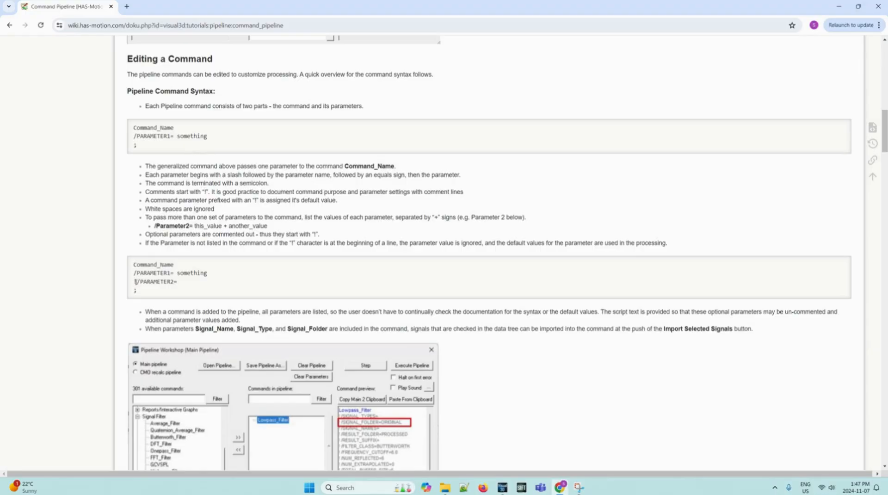
pyautogui.moveTo(134, 281); pyautogui.dragTo(180, 287)
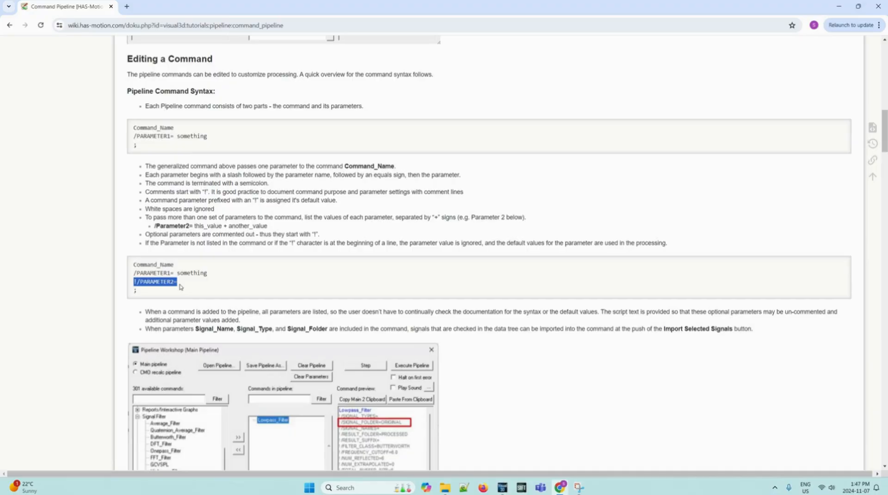
pyautogui.click(180, 286)
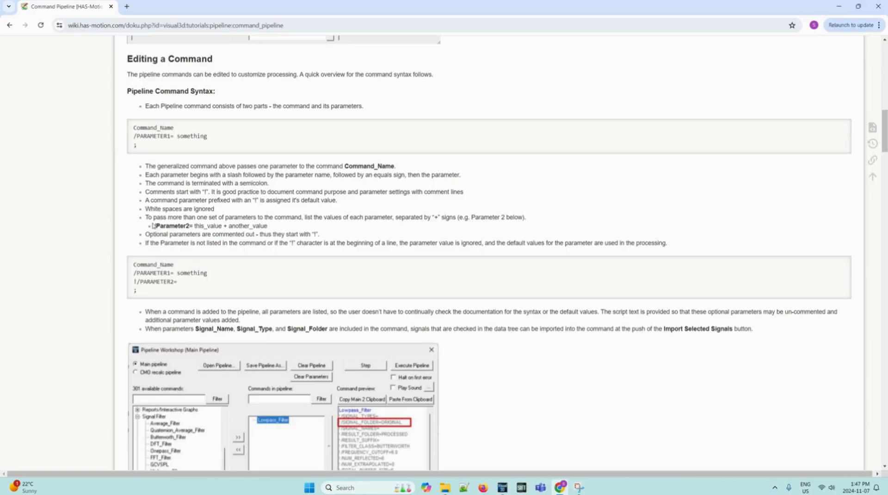
pyautogui.moveTo(154, 226); pyautogui.dragTo(284, 227)
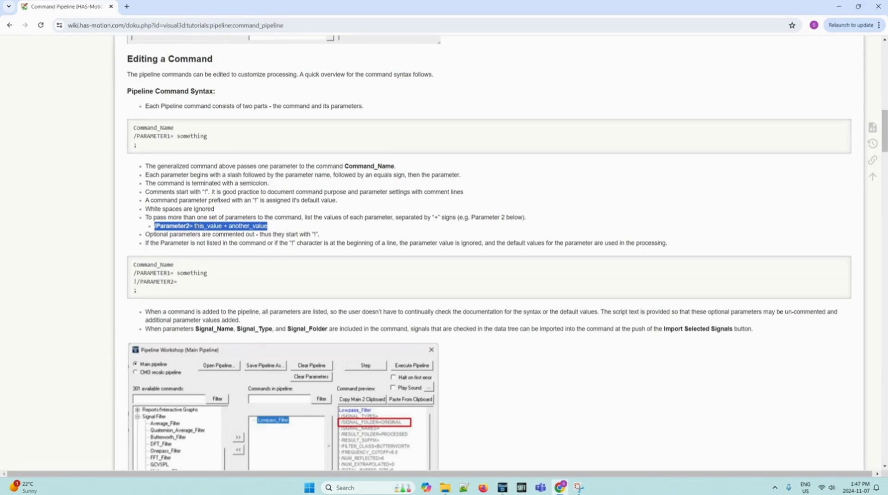
pyautogui.click(224, 226)
pyautogui.doubleClick(224, 226)
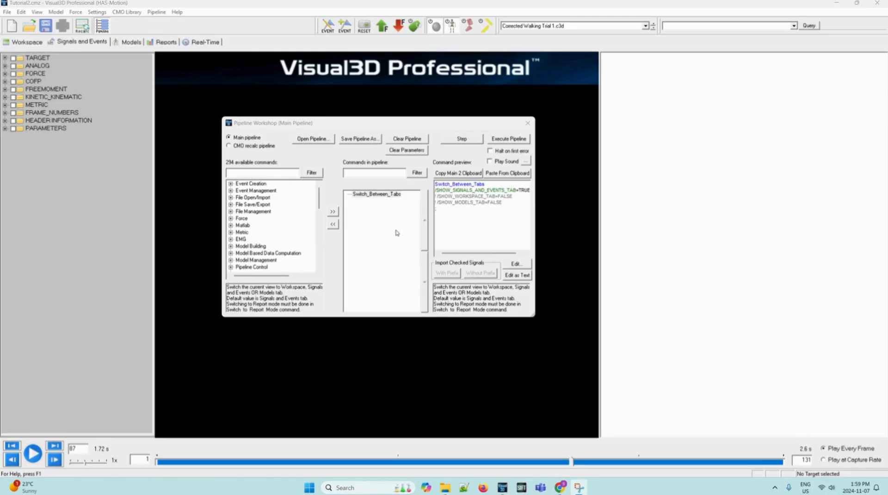
# In Visual3D, execute the Switch_Between_Tabs pipeline, dismiss its processing results and enable halting on the first error.
pyautogui.click(510, 140)
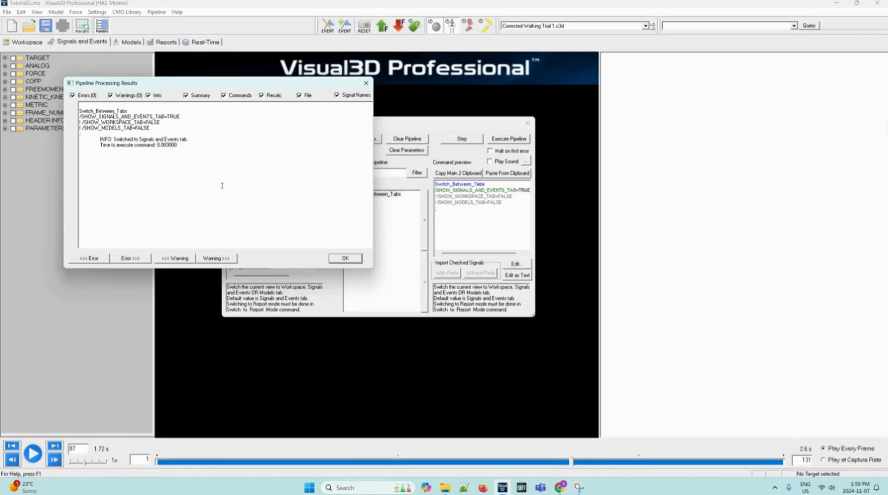
pyautogui.click(345, 258)
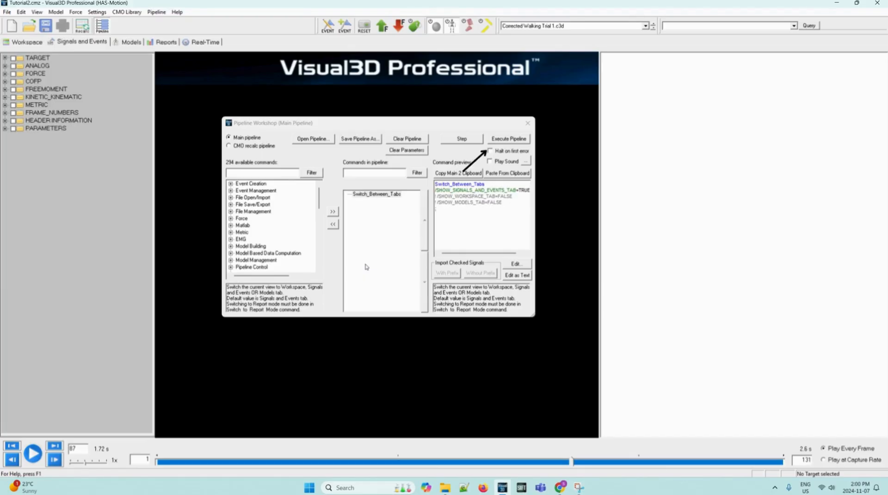
pyautogui.click(492, 153)
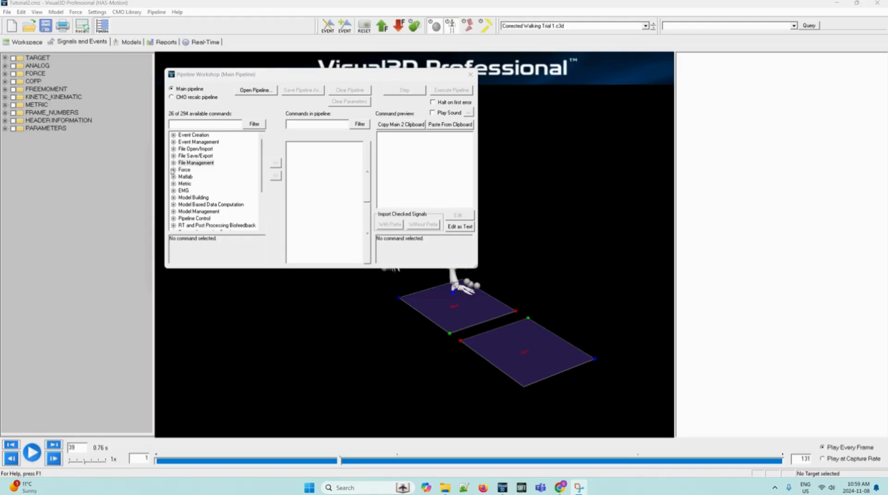
# Add the File_Open command from File Open/Import to the empty main pipeline, keeping its default parameters.
pyautogui.click(172, 149)
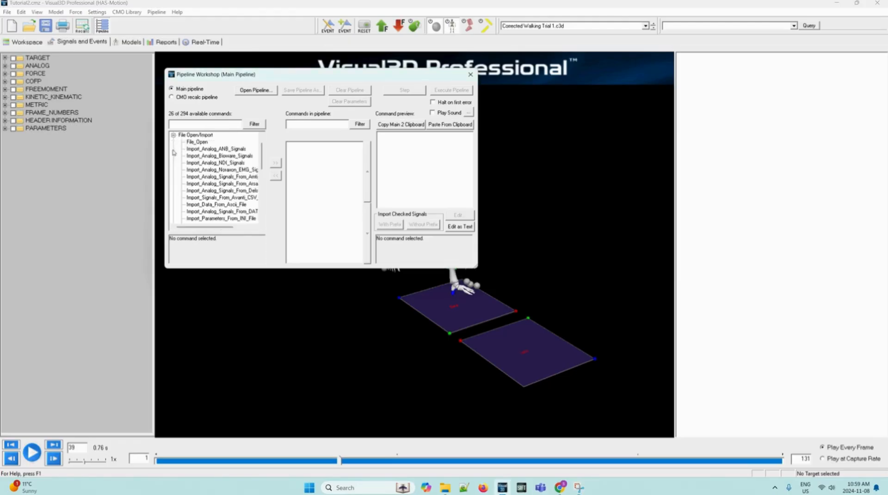
pyautogui.click(198, 142)
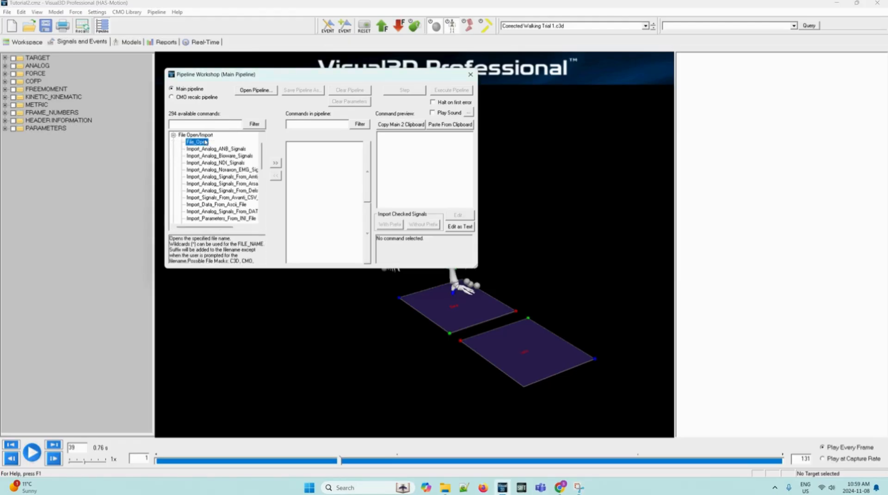
pyautogui.click(276, 164)
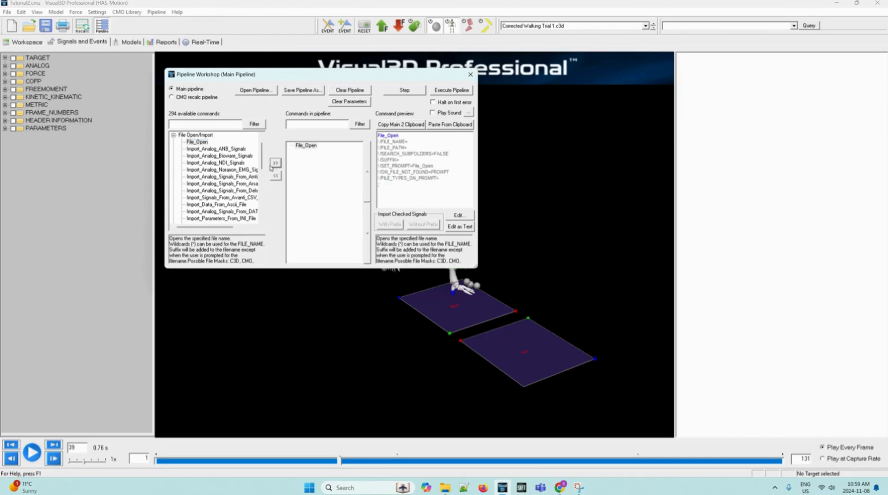
pyautogui.click(408, 141)
# Execute the File_Open pipeline to load Sub01_Walk001.c3d from the Sample_C3D_Files folder, and show the file in the workspace list.
pyautogui.click(460, 91)
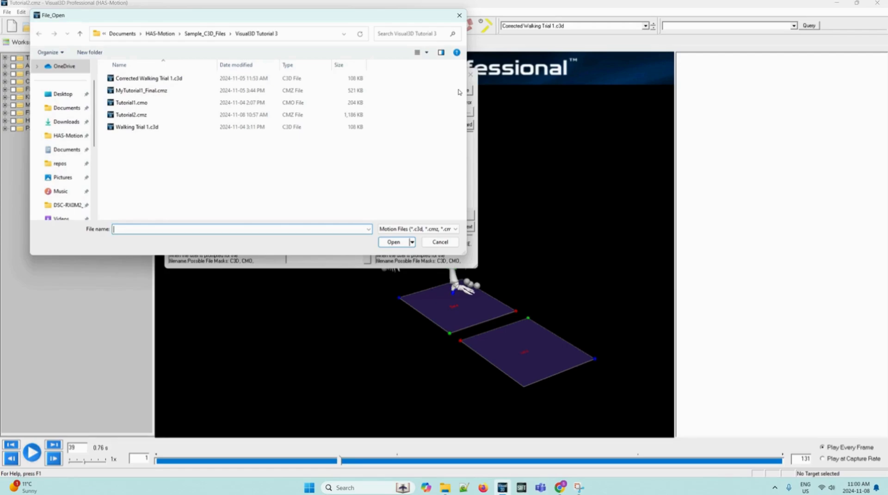
pyautogui.click(206, 35)
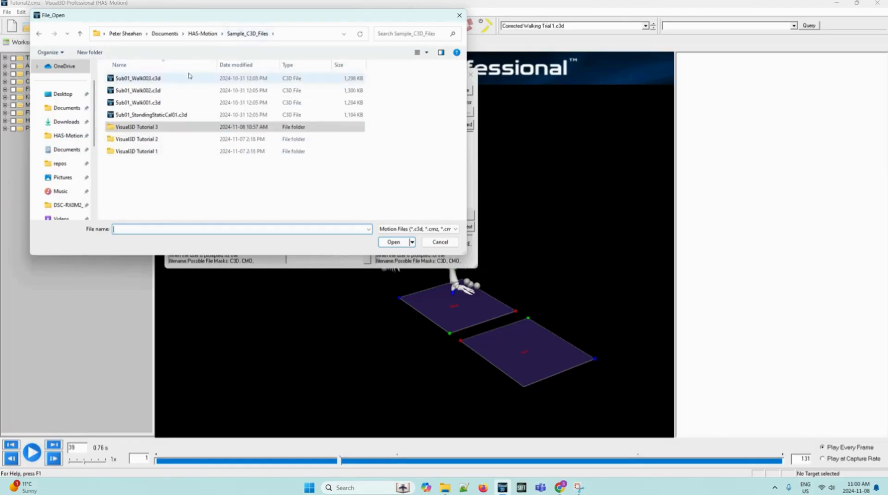
pyautogui.click(145, 104)
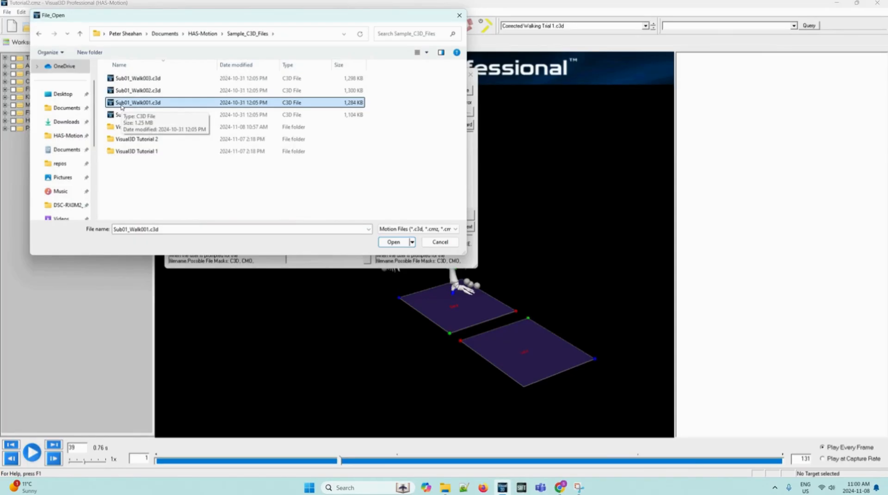
pyautogui.click(389, 241)
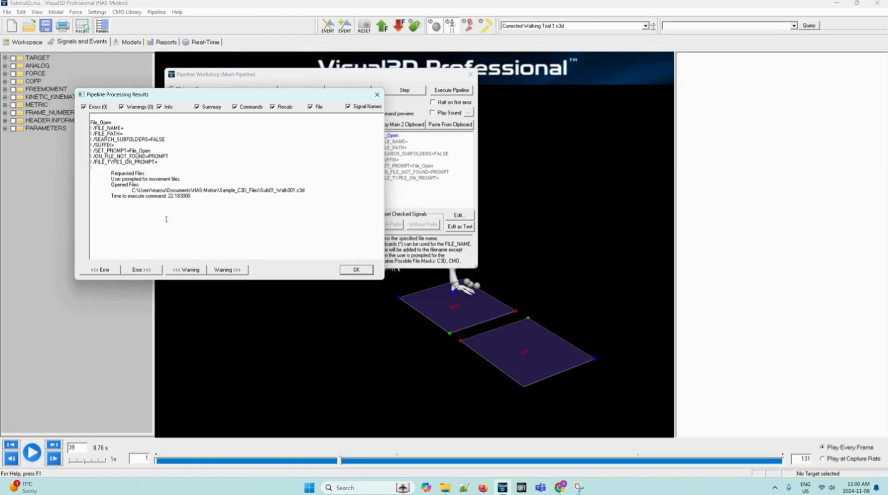
pyautogui.click(356, 270)
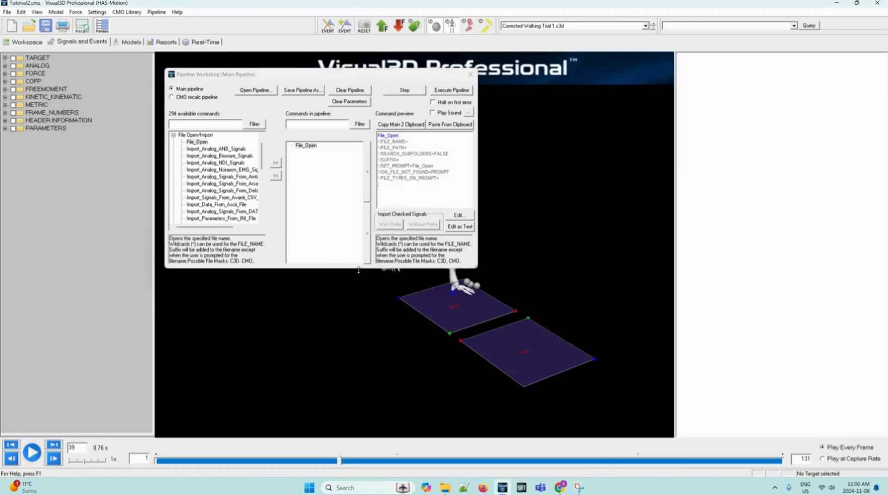
pyautogui.click(27, 42)
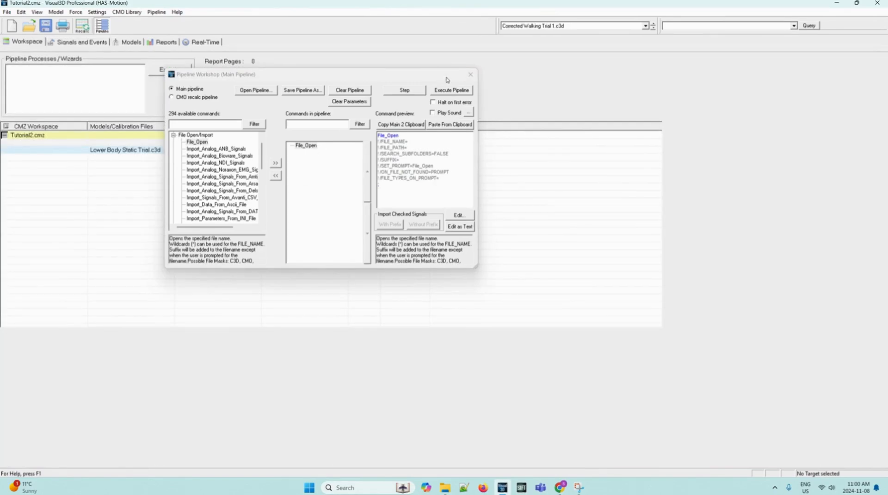
# Add the File_New command from File Management to the main pipeline and move it above File_Open.
pyautogui.click(470, 78)
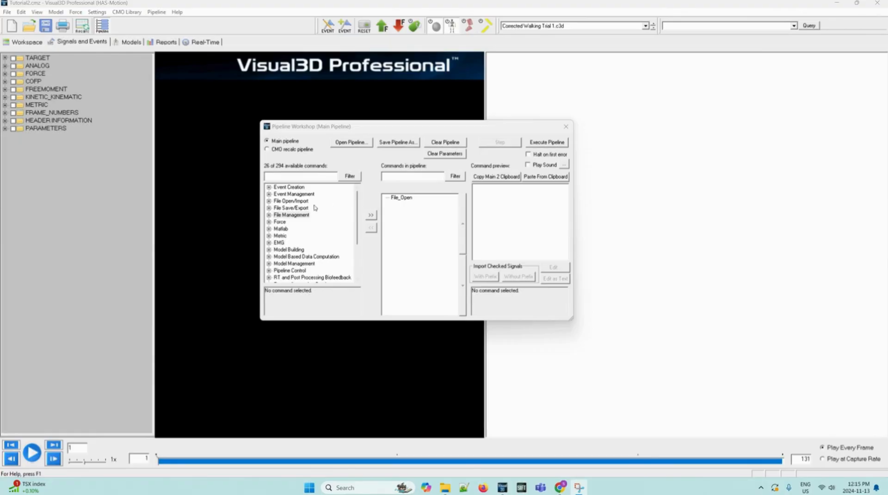
pyautogui.click(269, 215)
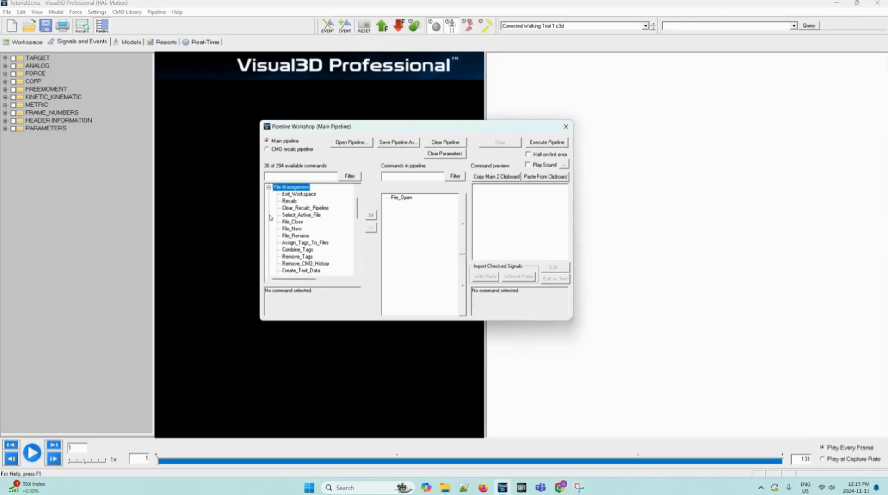
pyautogui.click(291, 229)
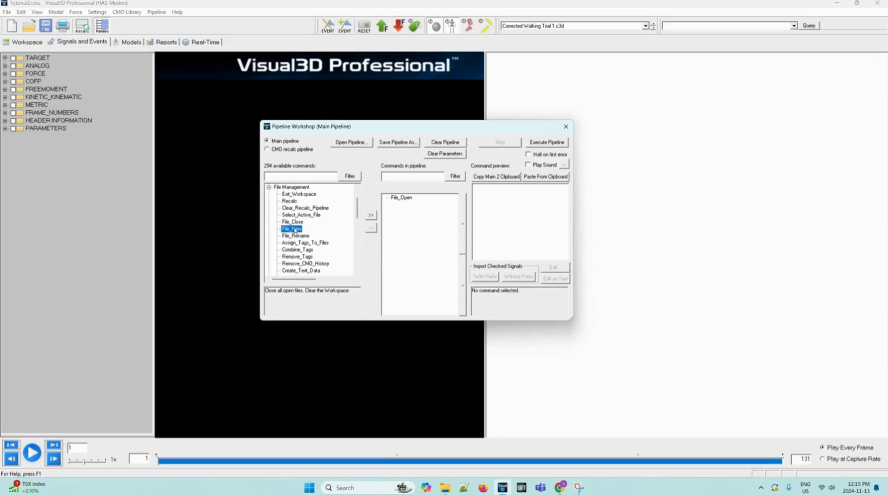
pyautogui.click(372, 215)
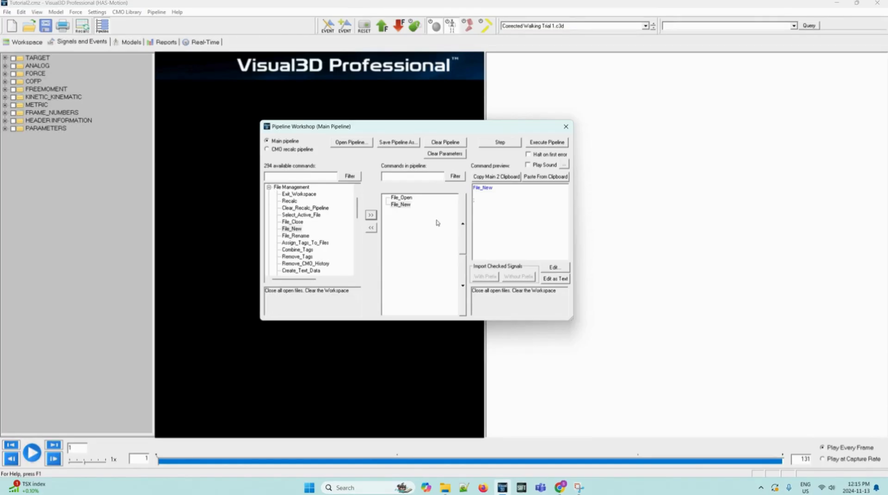
pyautogui.click(462, 224)
# Execute the File_New and File_Open pipeline, choosing MyTutorial1_Final.cmz as the motion file, and dismiss the processing results and Pipeline Workshop.
pyautogui.click(543, 145)
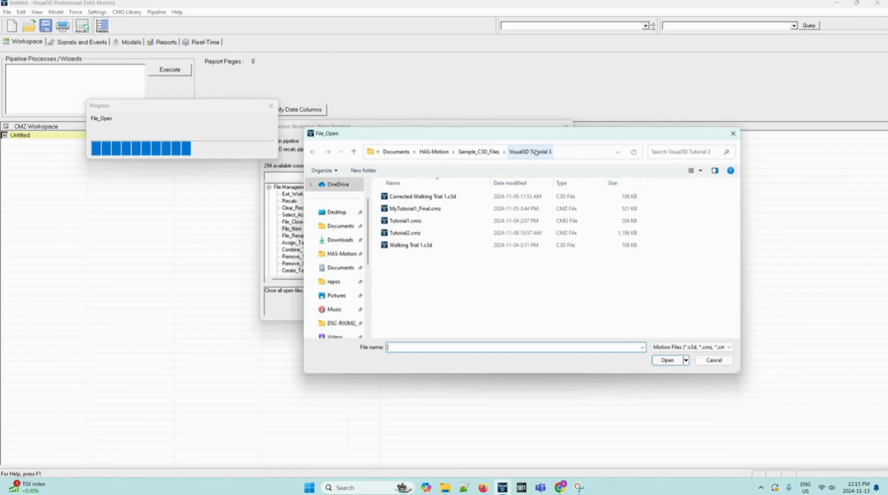
pyautogui.click(485, 209)
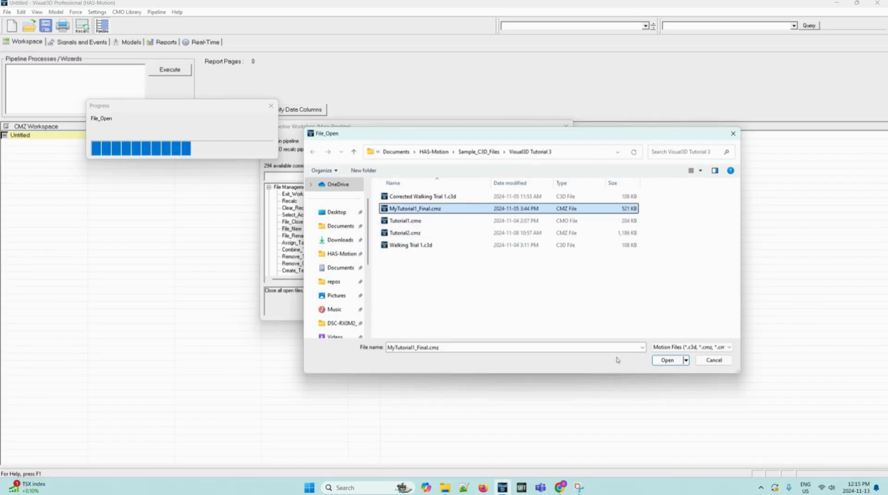
pyautogui.click(671, 361)
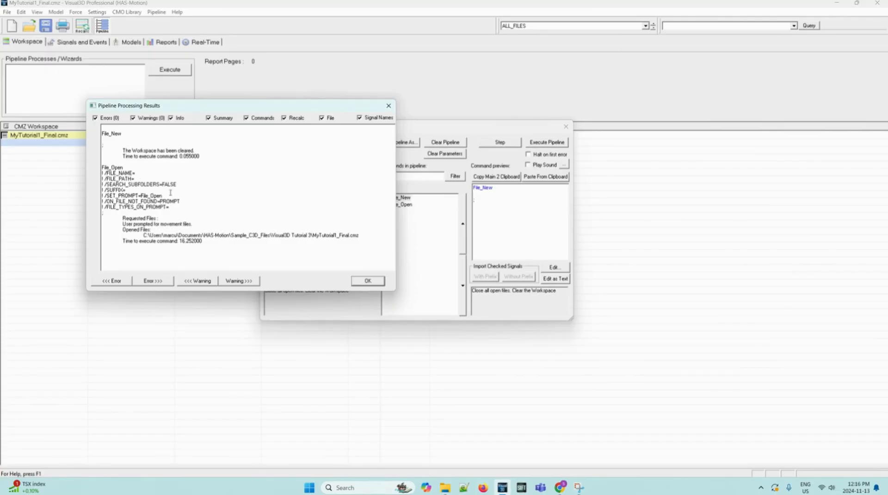
pyautogui.click(368, 280)
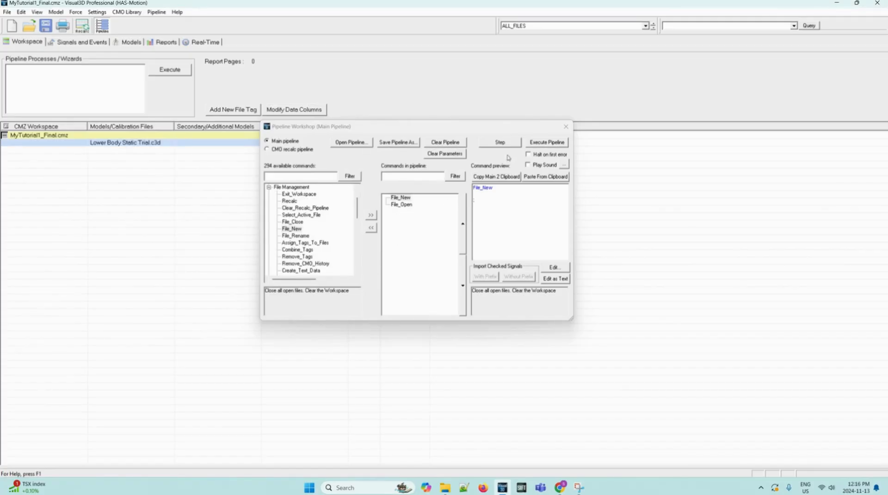
pyautogui.click(565, 128)
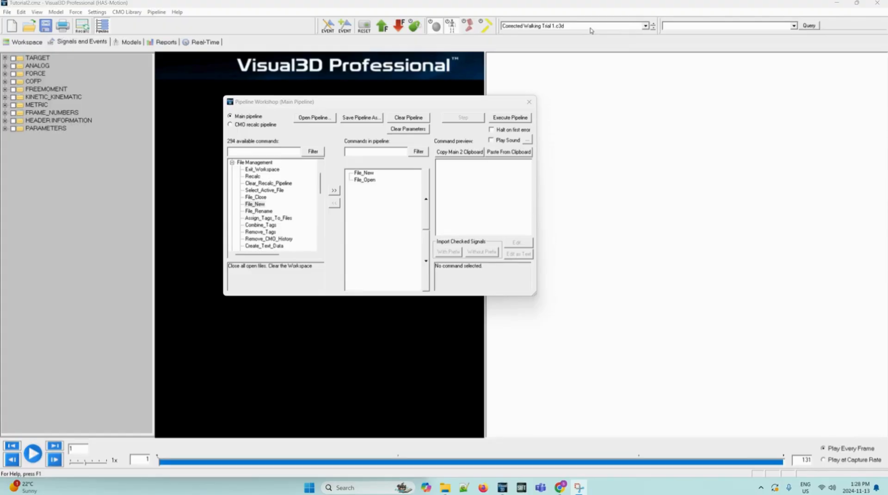
# Check the active file choices, then uncomment FILE_NAME in the File_Open command and set it to C:\MyData\Walking Trial 1.c3d.
pyautogui.click(558, 28)
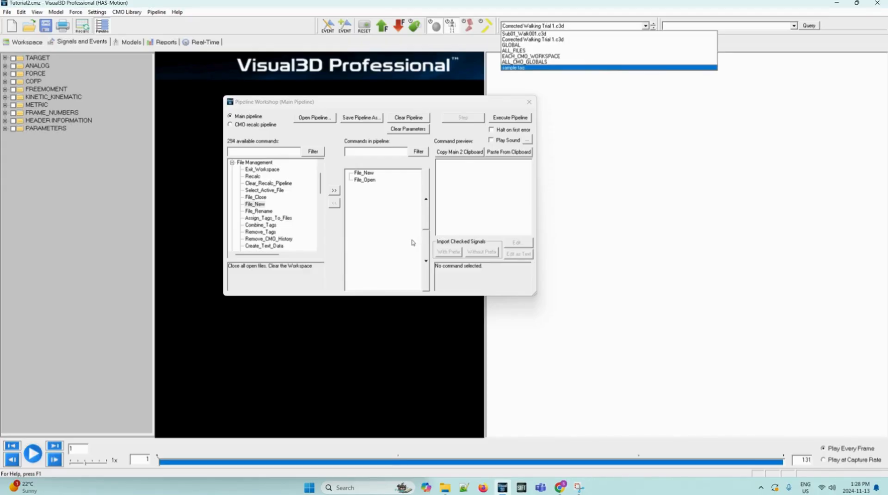
pyautogui.click(363, 181)
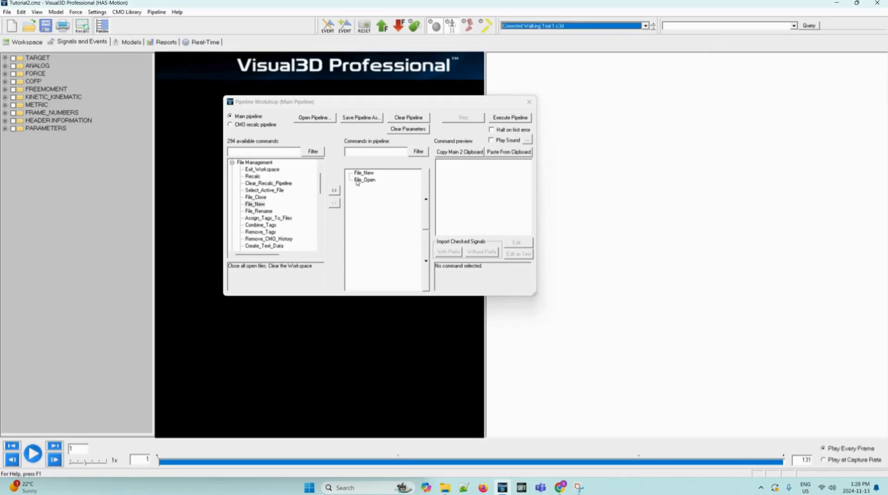
pyautogui.click(363, 182)
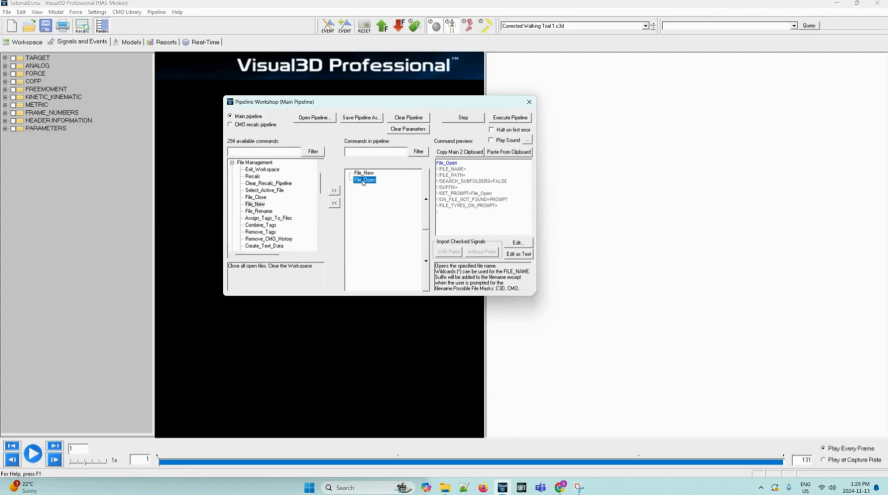
pyautogui.click(510, 253)
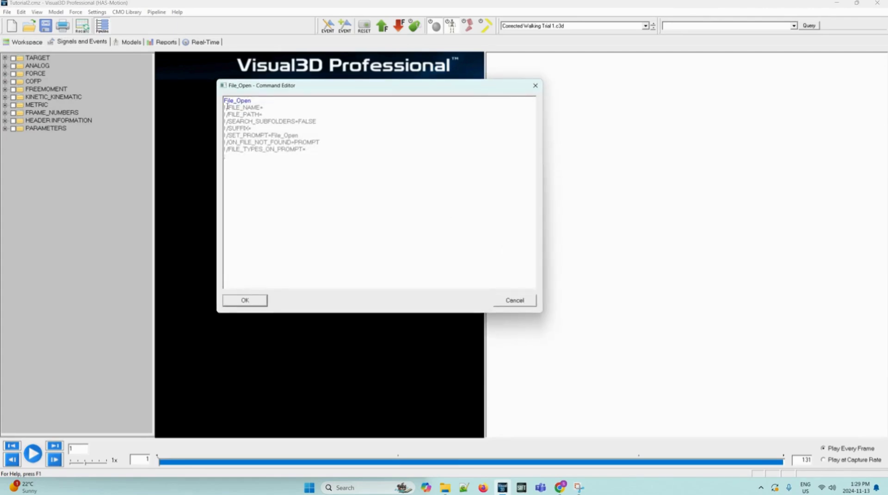
pyautogui.click(226, 108)
pyautogui.press('BackSpace')
pyautogui.click(277, 106)
pyautogui.write('C:\\MyData\\Walking Trial 1.c3d')
pyautogui.press('BackSpace')
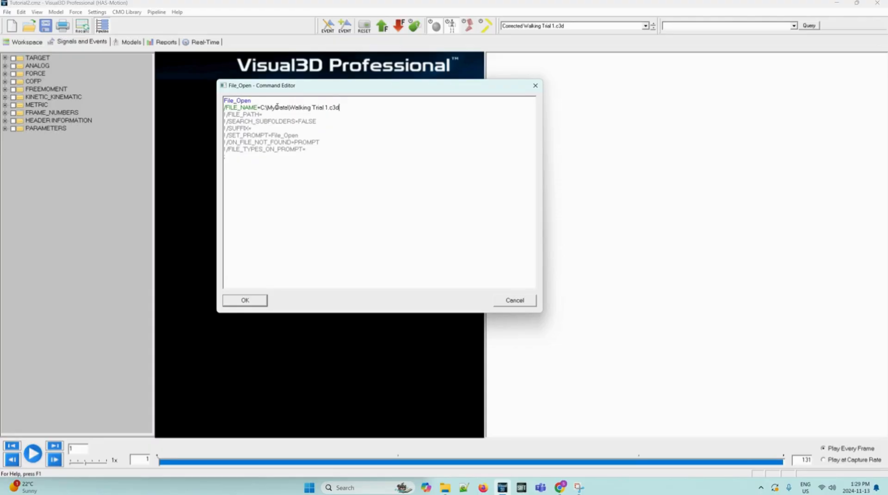
pyautogui.click(261, 304)
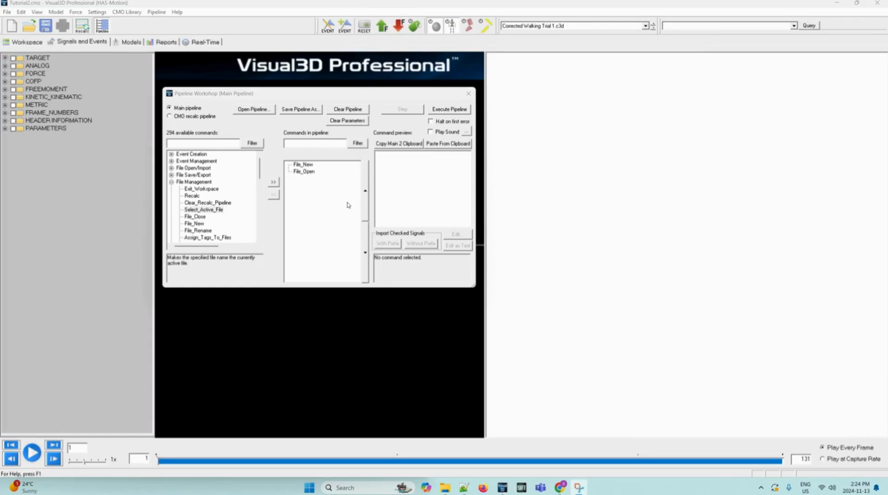
# Add Select_Active_File with default parameters after File_Open and execute the pipeline with Tutorial2.cmz, reviewing and dismissing the processing results.
pyautogui.click(204, 211)
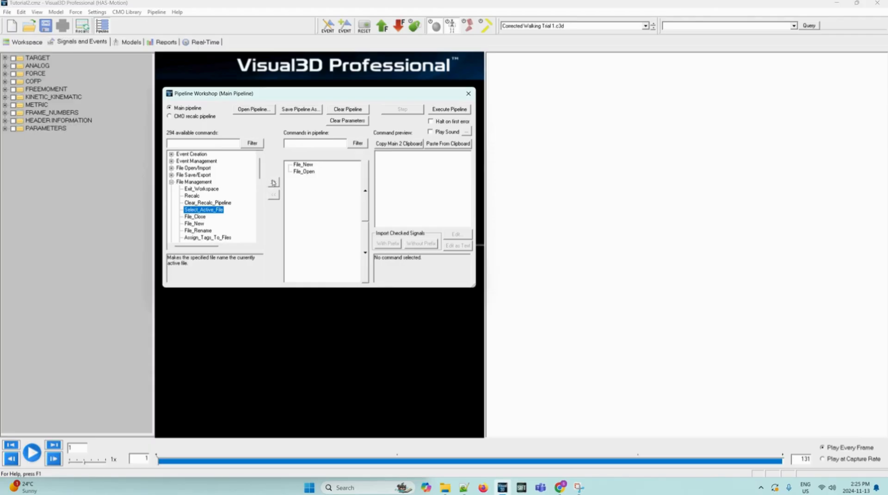
pyautogui.click(273, 183)
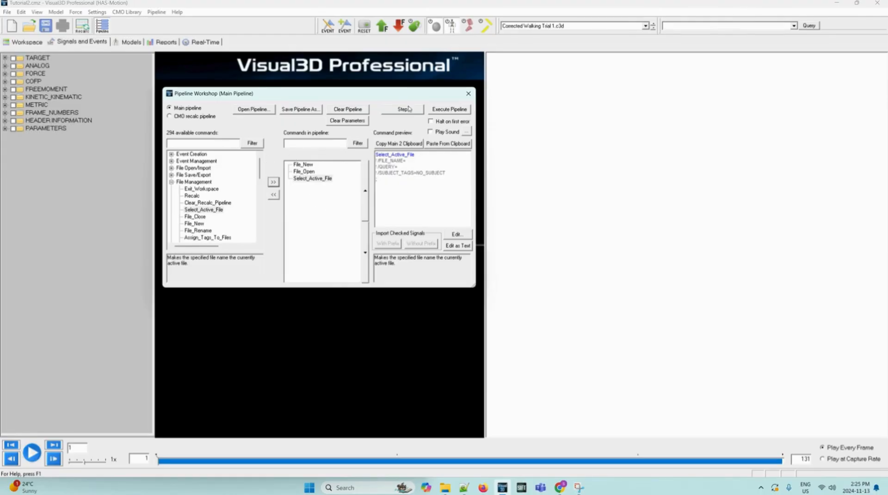
pyautogui.click(464, 113)
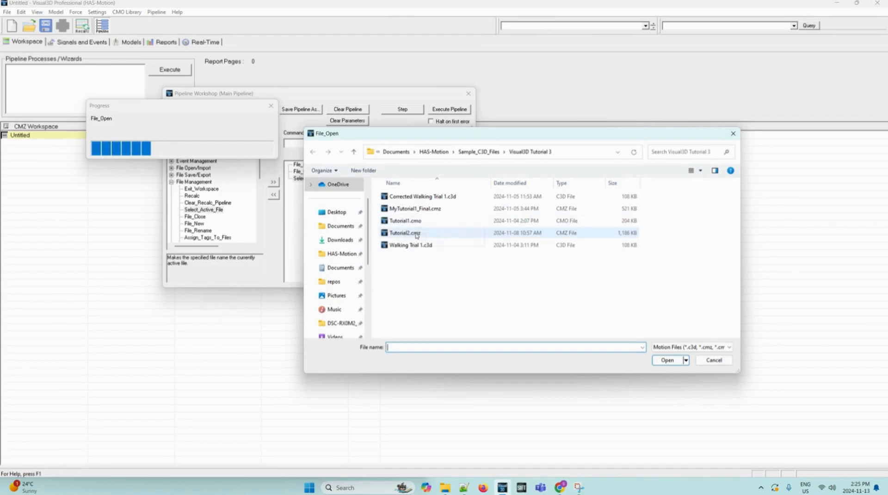
pyautogui.click(416, 234)
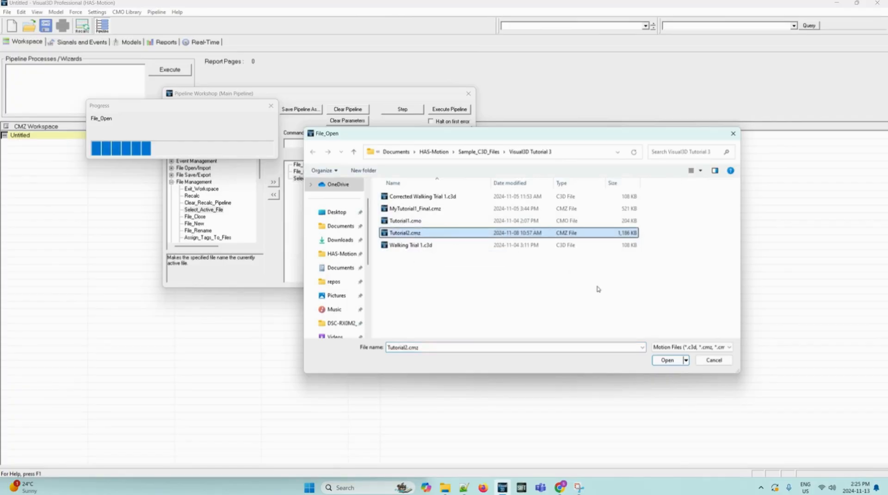
pyautogui.click(664, 360)
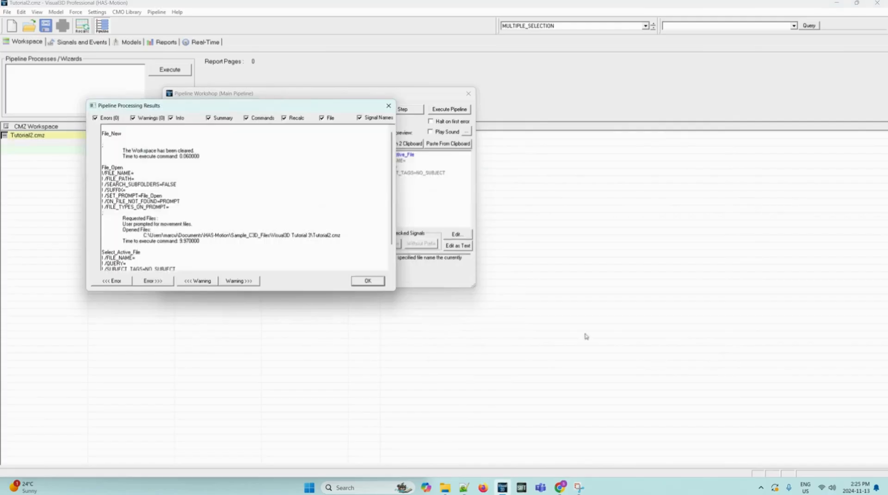
pyautogui.scroll(-2, 248, 232)
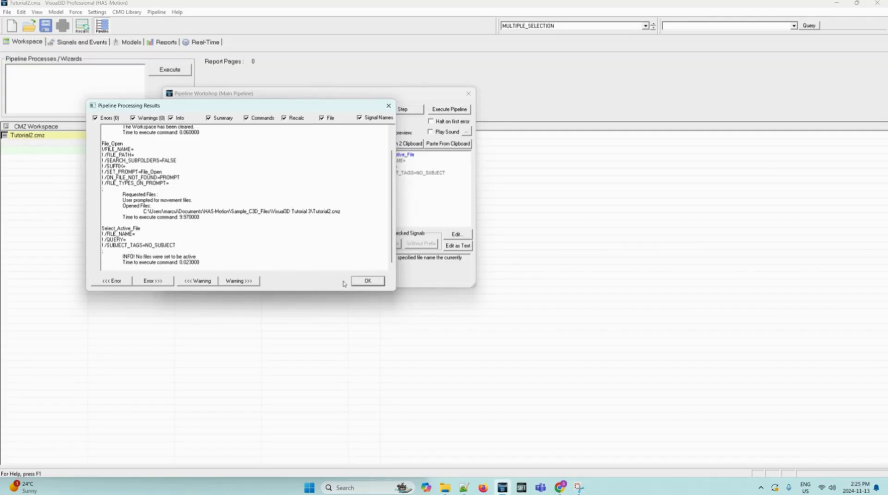
pyautogui.click(358, 282)
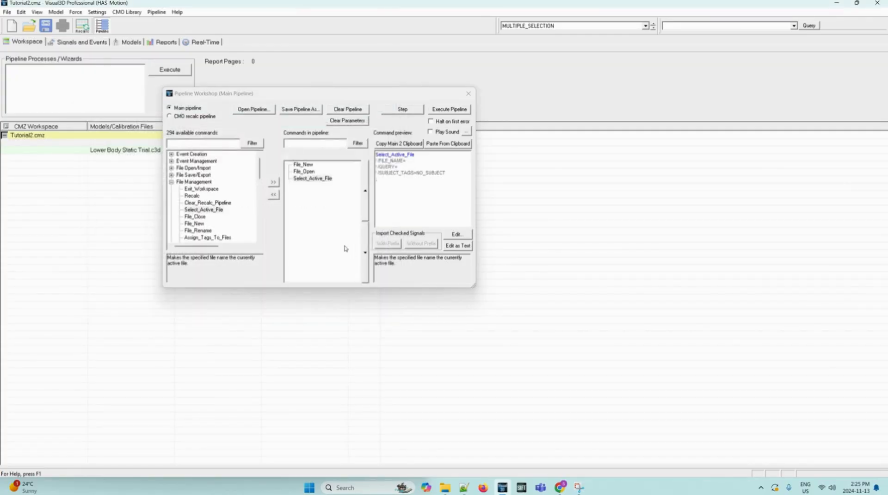
# Set Select_Active_File's uncommented FILE_NAME to the full path of Corrected Walking Trial 1.c3d in Visual3D Tutorial 3, and rerun the pipeline with Tutorial2.cmz.
pyautogui.click(466, 248)
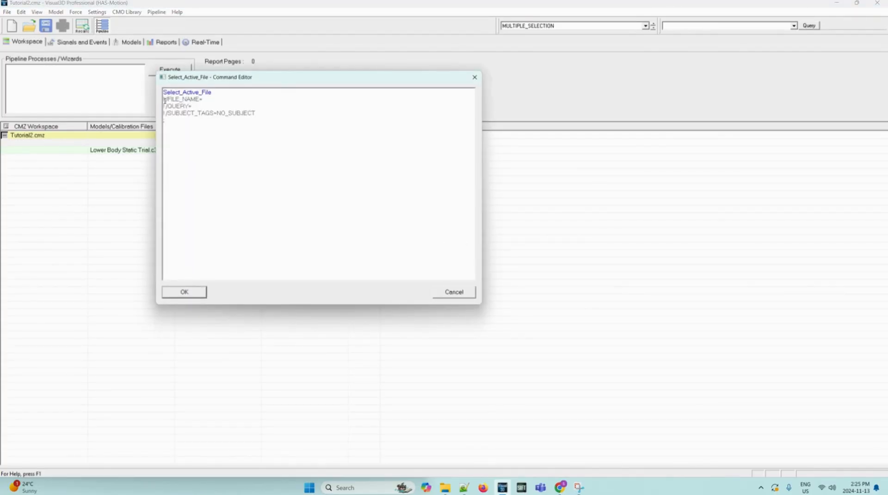
pyautogui.click(166, 100)
pyautogui.press('BackSpace')
pyautogui.write('C:\\Users\\marcu\\Documents\\HAS-Motion\\Sample_C3D_Files\\Visual3D Tutorial 3\\Corrected Walking Trial 1.c3d')
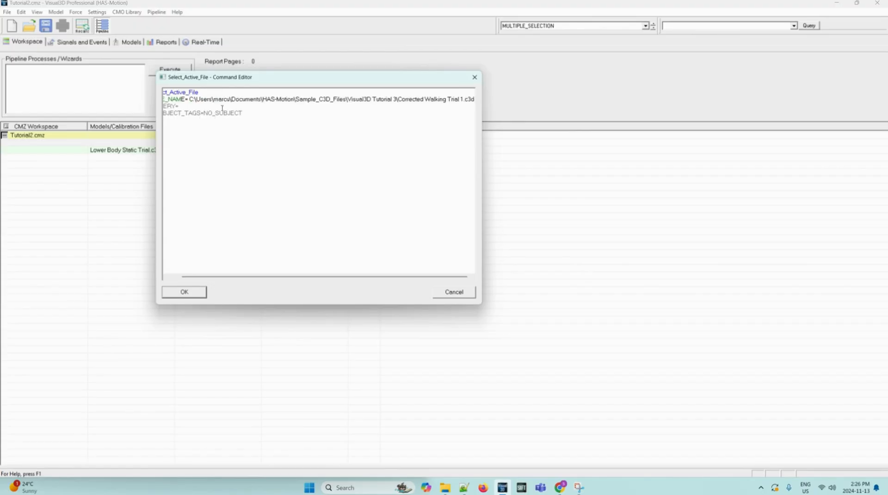
pyautogui.click(187, 294)
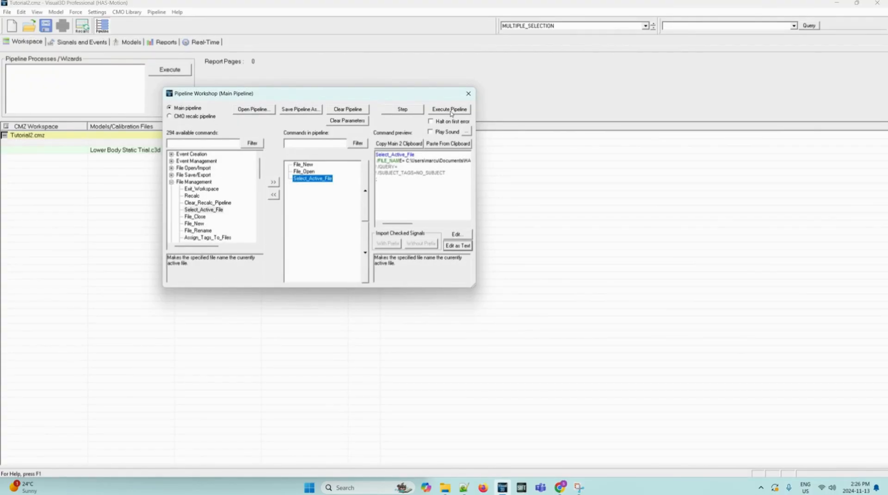
pyautogui.click(451, 113)
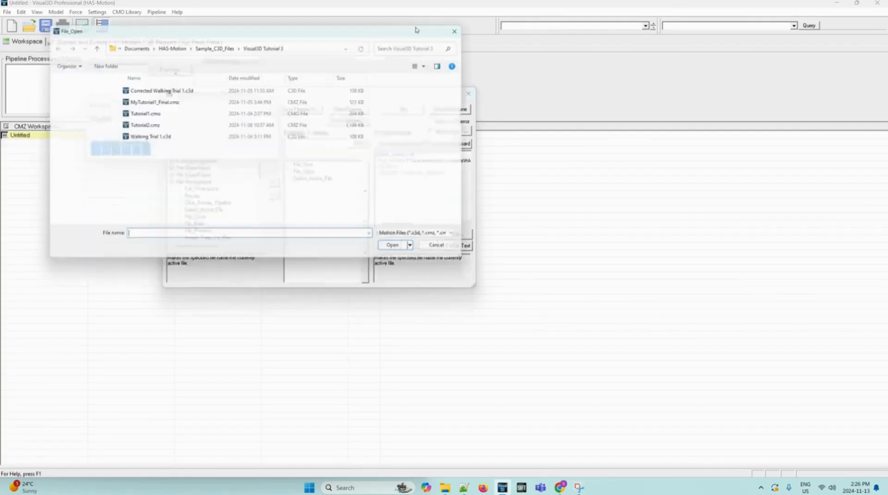
pyautogui.click(222, 127)
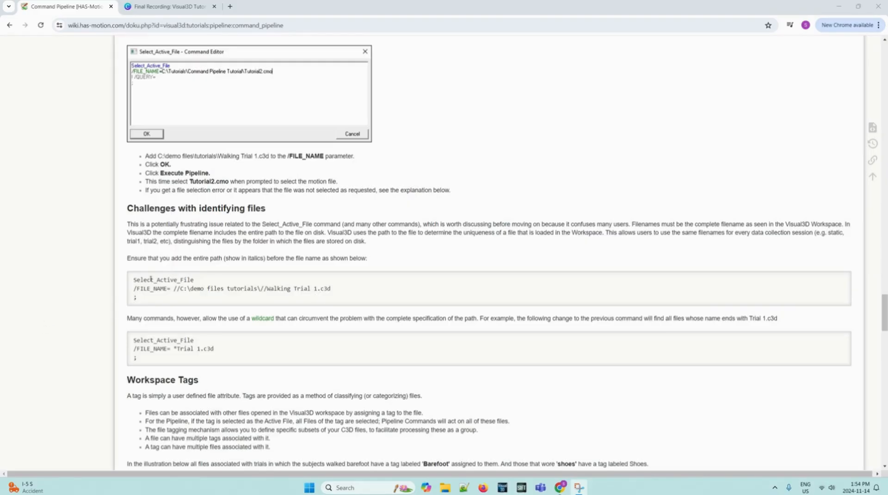
# In the browser tutorial, examine the two Select_Active_File examples, using a full file path and the wildcard *Trial 1.c3d.
pyautogui.moveTo(134, 279); pyautogui.dragTo(361, 295)
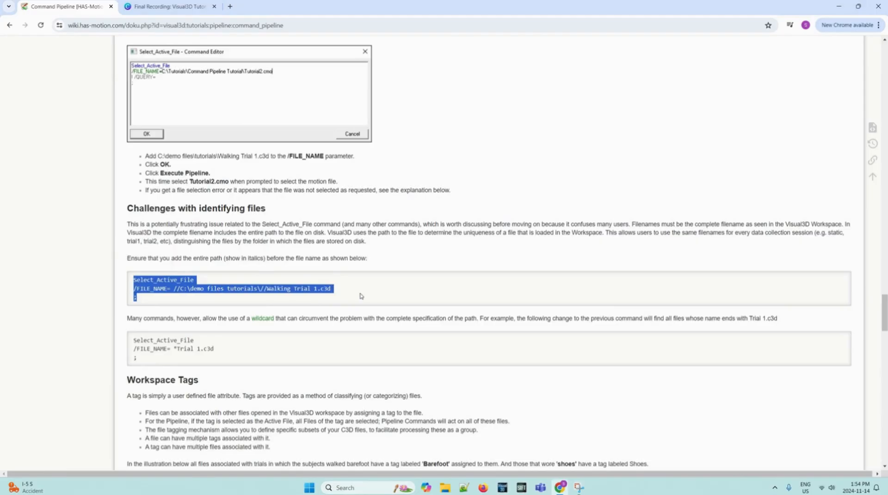
pyautogui.click(361, 296)
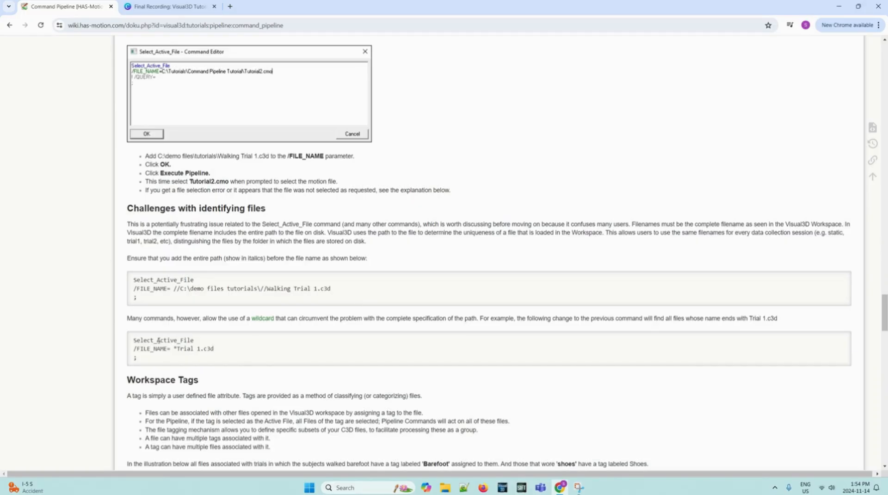
pyautogui.moveTo(133, 340); pyautogui.dragTo(198, 359)
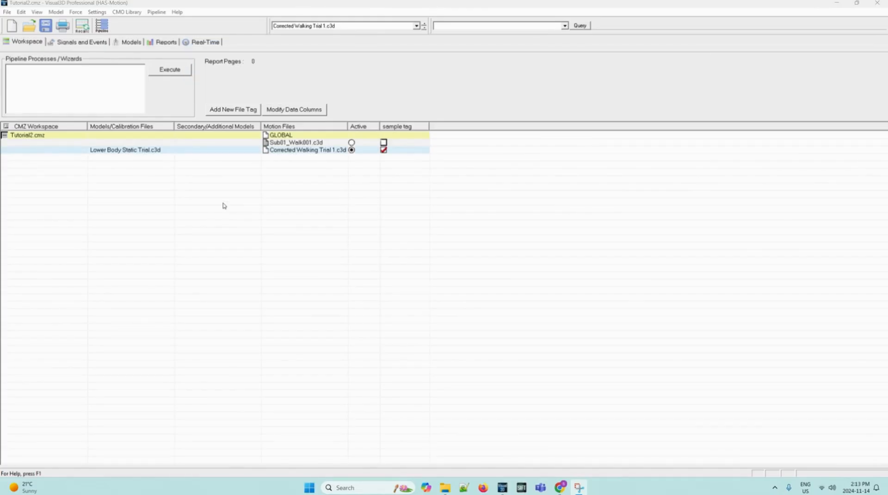
# In the Visual3D workspace, create two new file tags named barefoot and shoes.
pyautogui.click(249, 113)
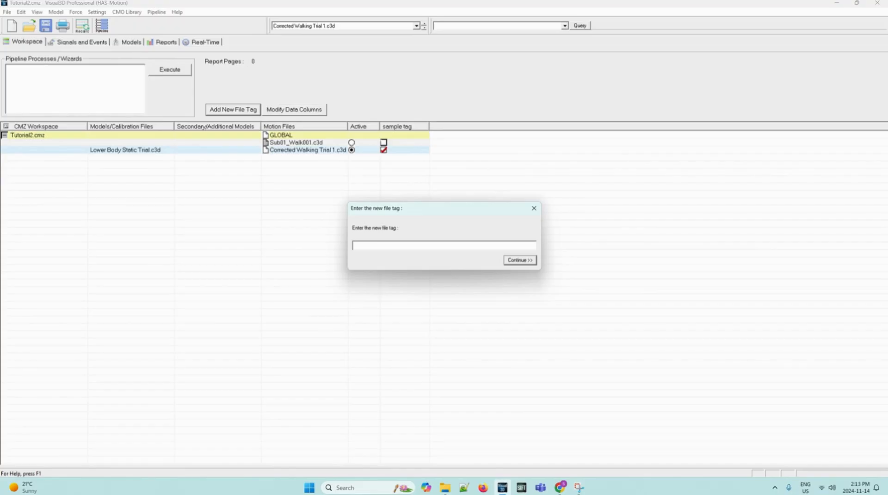
pyautogui.write('barefoot')
pyautogui.press('Return')
pyautogui.click(248, 114)
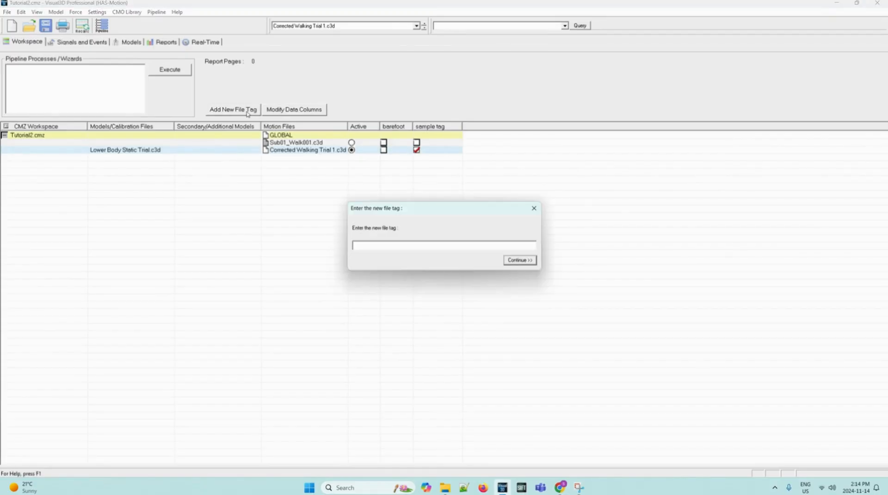
pyautogui.write('she')
pyautogui.write('es')
pyautogui.press('Return')
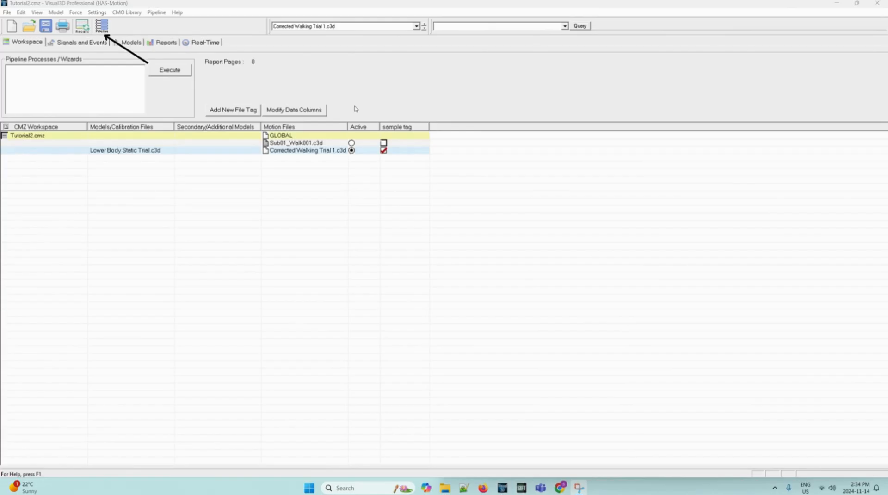
# Add the Assign_Tags_To_Files command from the File Management category to the main pipeline.
pyautogui.click(102, 26)
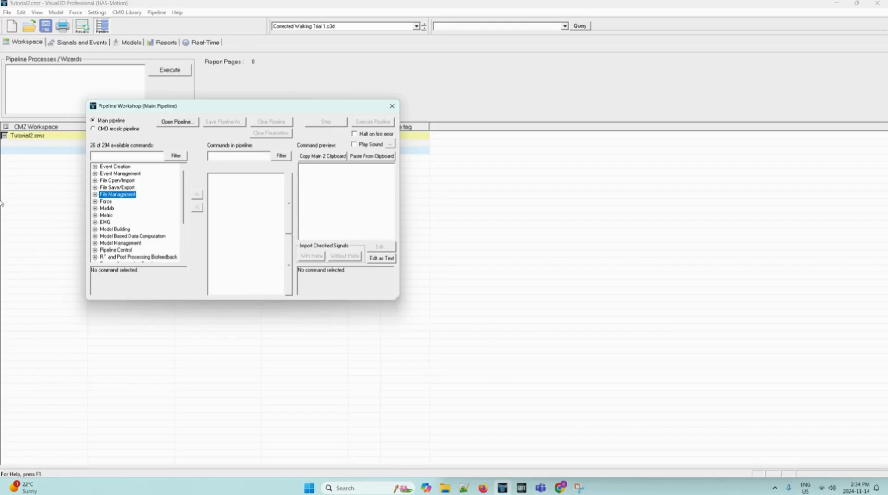
pyautogui.click(96, 194)
pyautogui.click(130, 223)
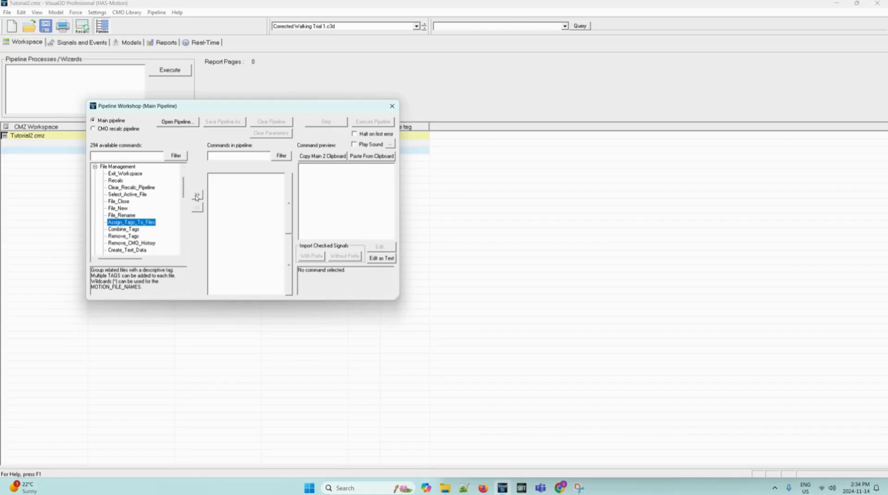
pyautogui.click(196, 195)
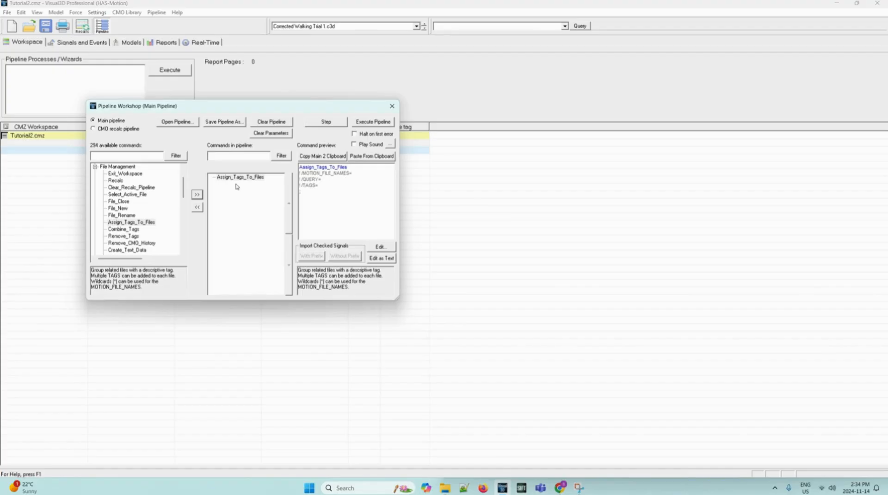
# Uncomment MOTION_FILE_NAMES in Assign_Tags_To_Files and set it to the quoted full path of Corrected Walking Trial 1.c3d in Visual3D Tutorial 3.
pyautogui.click(248, 178)
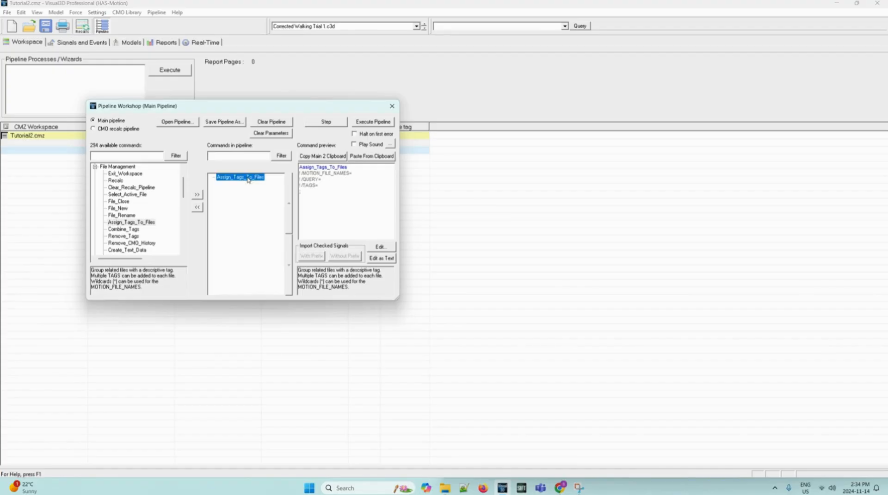
pyautogui.click(388, 258)
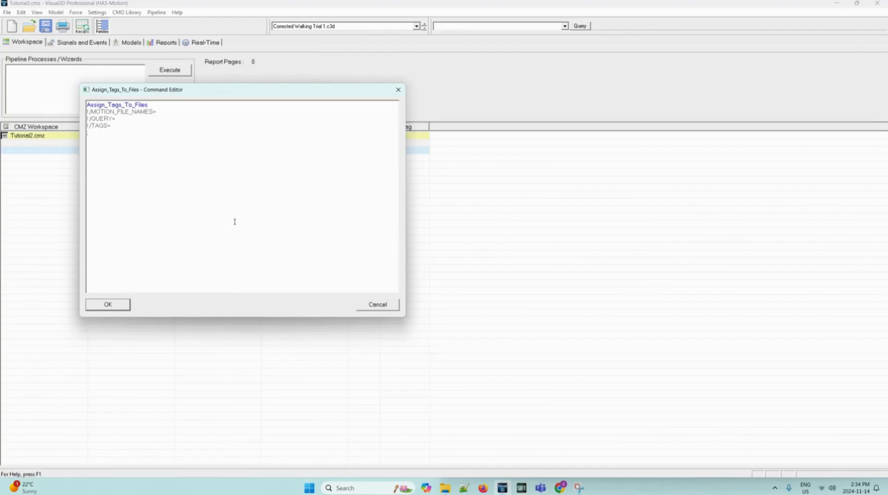
pyautogui.click(90, 113)
pyautogui.press('BackSpace')
pyautogui.press('BackSpace')
pyautogui.write('"C:\\Users\\marcu\\Documents\\HAS-Motion\\Sample_C3D_Files\\Visual3D Tutorial 3\\Corrected Walking Trial 1.c3d"')
pyautogui.moveTo(234, 289); pyautogui.dragTo(183, 289)
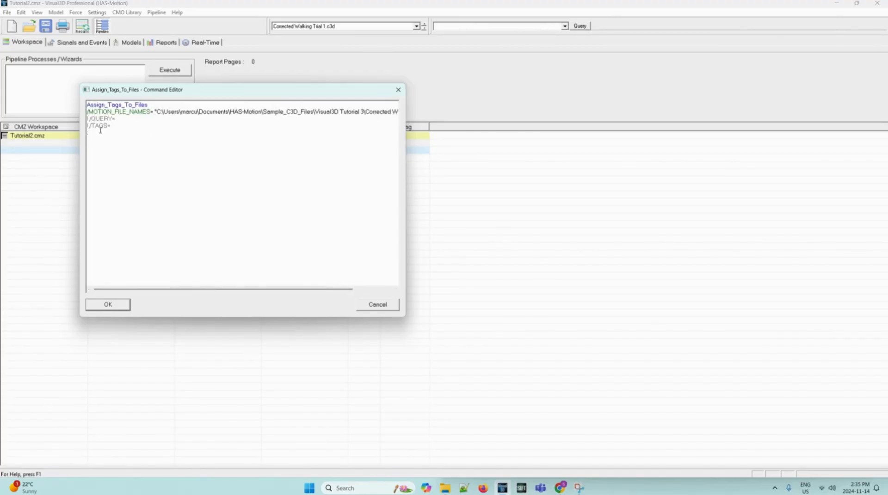
# Uncomment TAGS in Assign_Tags_To_Files, set it to Walk, and execute the pipeline, dismissing the processing results.
pyautogui.press('BackSpace')
pyautogui.press('BackSpace')
pyautogui.write('Walk')
pyautogui.click(113, 306)
pyautogui.click(378, 124)
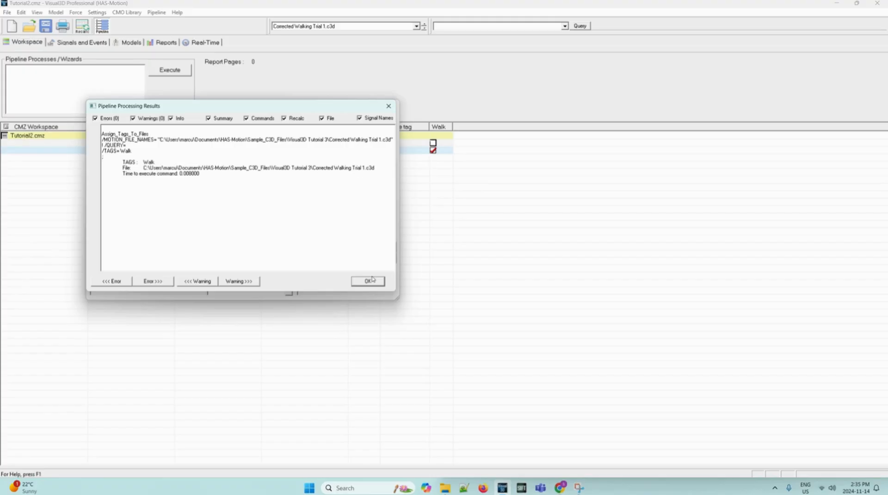
pyautogui.click(368, 281)
pyautogui.click(390, 110)
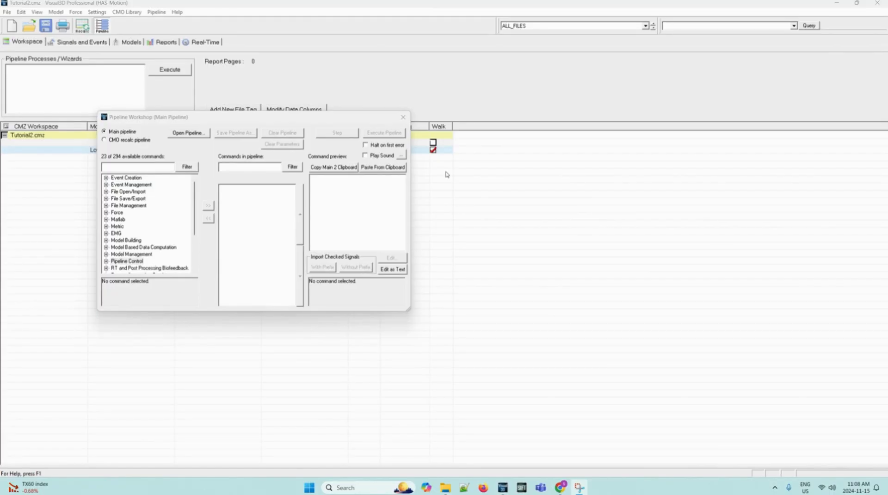
# Add File_New from File Management and Set_Pipeline_Parameter_To_Folder_Path from Pipeline Control to the empty main pipeline.
pyautogui.click(106, 206)
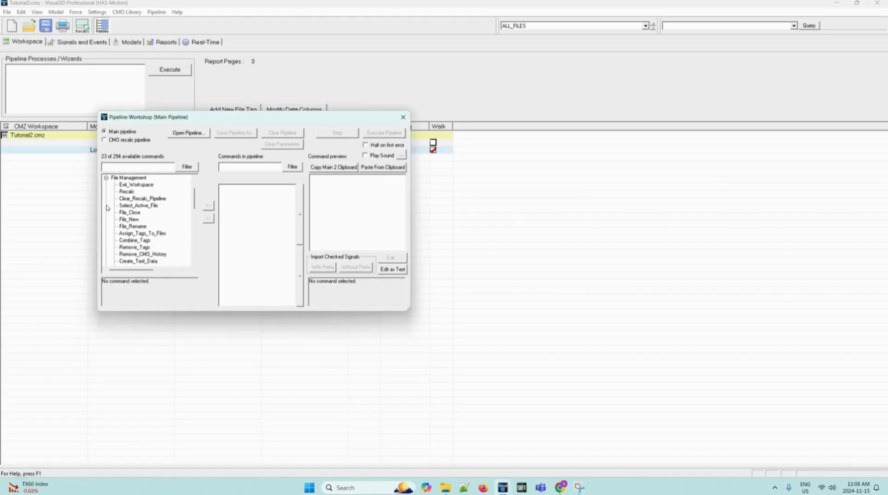
pyautogui.click(129, 219)
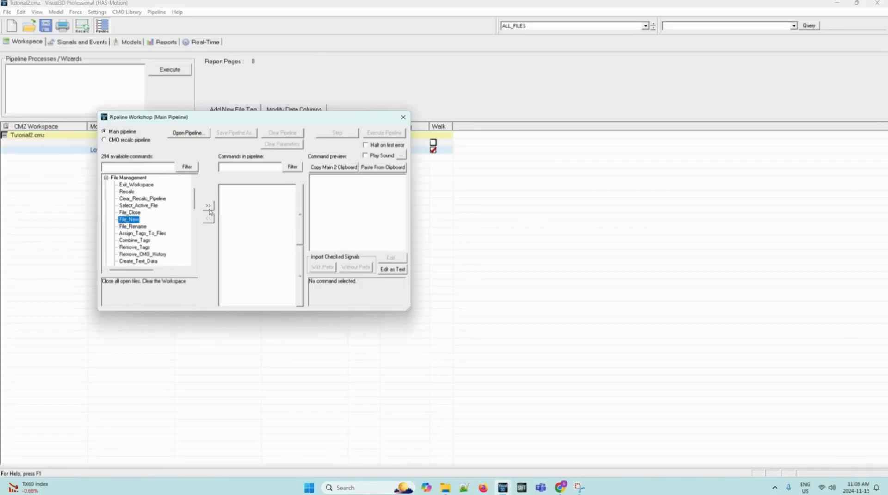
pyautogui.click(208, 205)
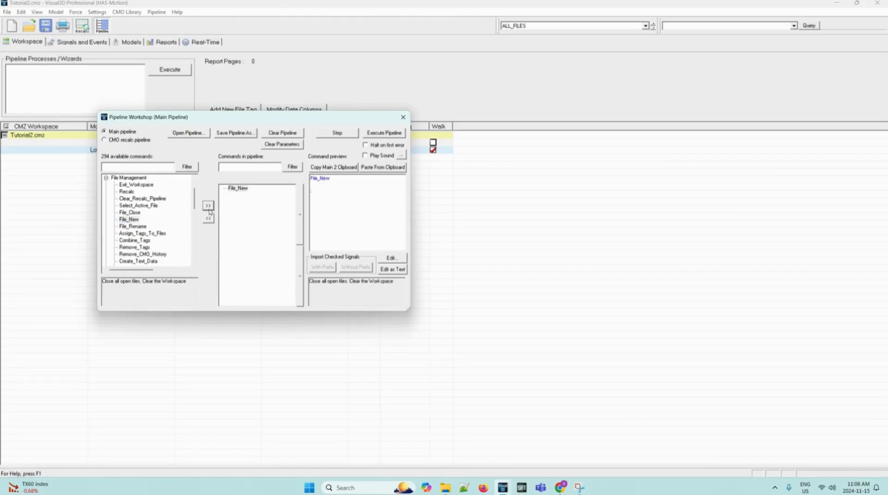
pyautogui.click(106, 178)
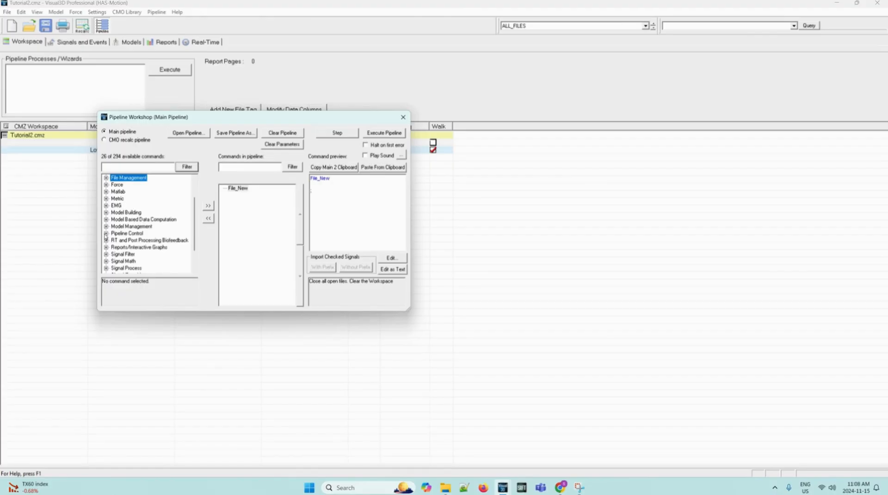
pyautogui.click(106, 233)
pyautogui.scroll(-2, 145, 253)
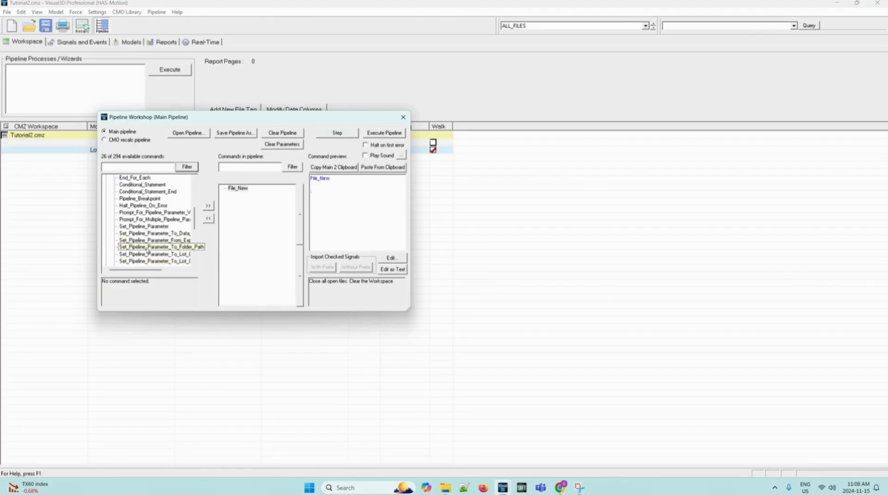
pyautogui.click(148, 247)
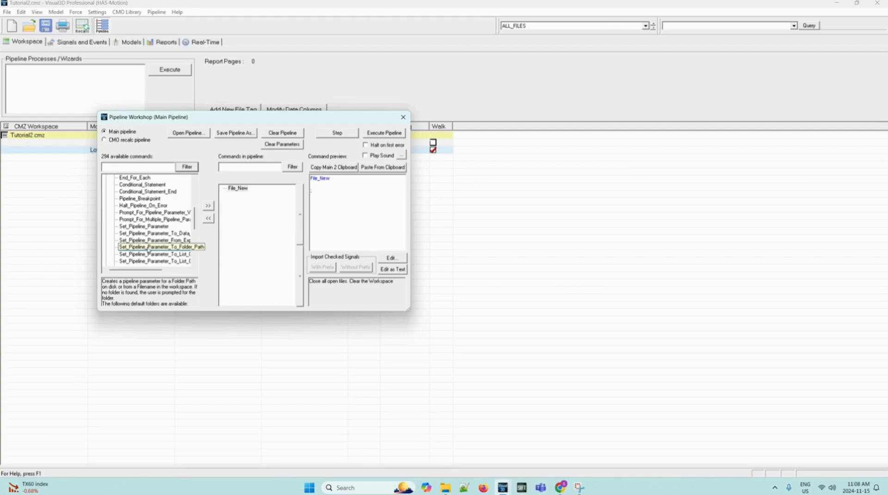
pyautogui.click(208, 206)
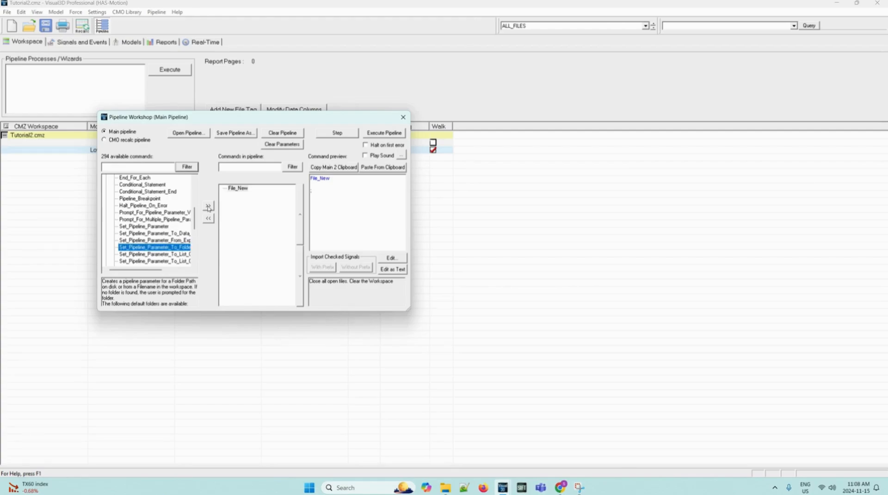
# Set PARAMETER_NAME of Set_Pipeline_Parameter_To_Folder_Path to FOLDER.
pyautogui.click(240, 196)
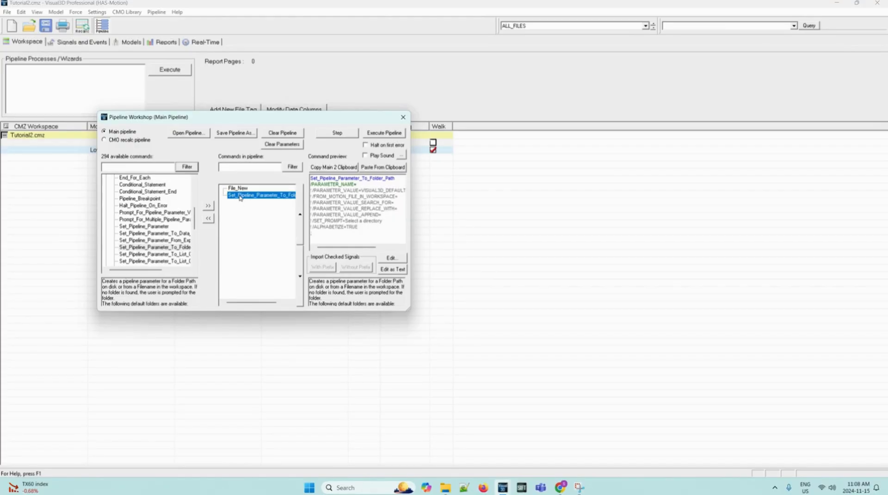
pyautogui.click(397, 272)
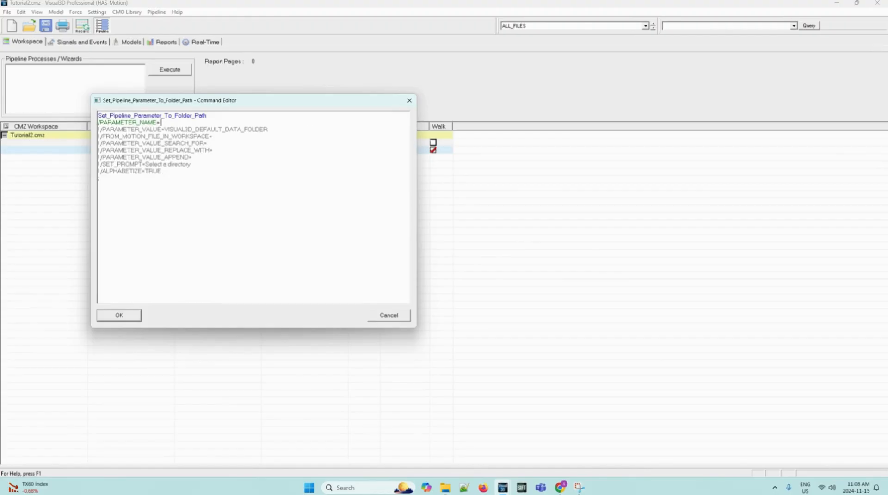
pyautogui.write('FOLDER')
# Uncomment PARAMETER_VALUE and replace its default with the quoted full path of the Visual3D Tutorial 3 folder plus a trailing backslash.
pyautogui.click(99, 129)
pyautogui.press('Delete')
pyautogui.moveTo(162, 130); pyautogui.dragTo(274, 129)
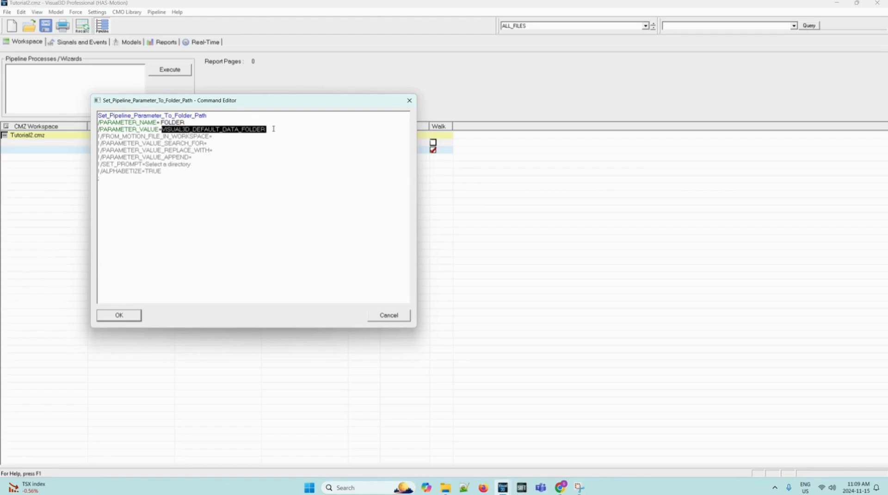
pyautogui.press('Delete')
pyautogui.press('Delete')
pyautogui.press('Return')
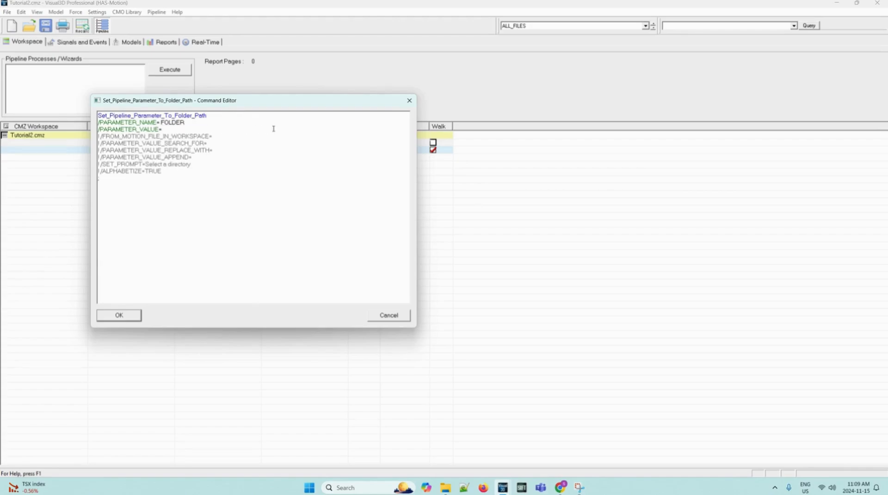
pyautogui.click(270, 126)
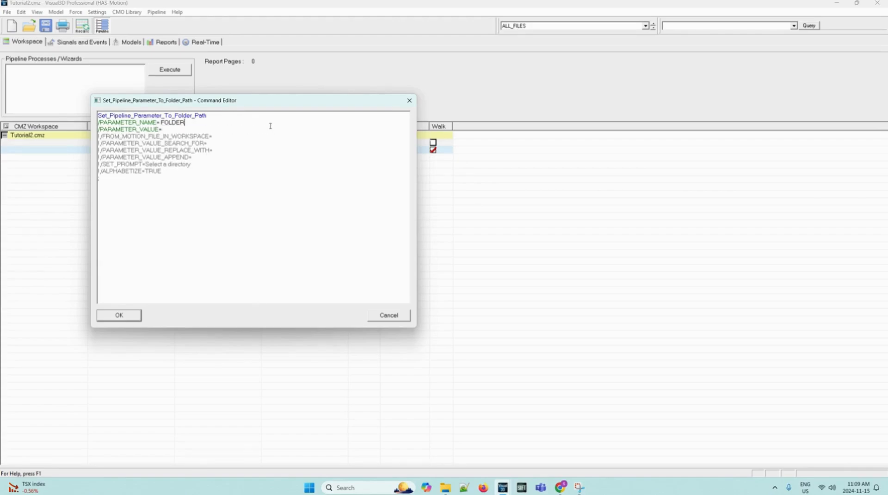
pyautogui.click(237, 127)
pyautogui.write('"C:\\Users\\marcu\\Documents\\HAS-Motion\\Sample_C3D_Files\\Visual3D Tutorial 3"')
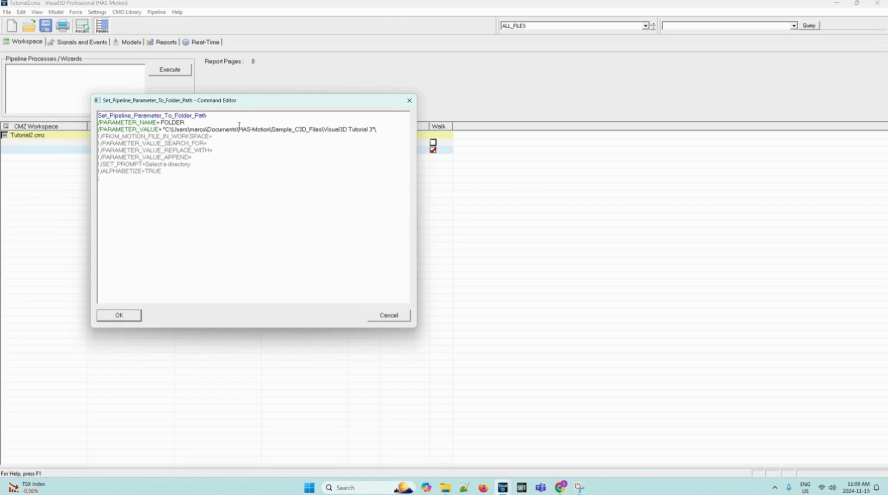
pyautogui.click(118, 316)
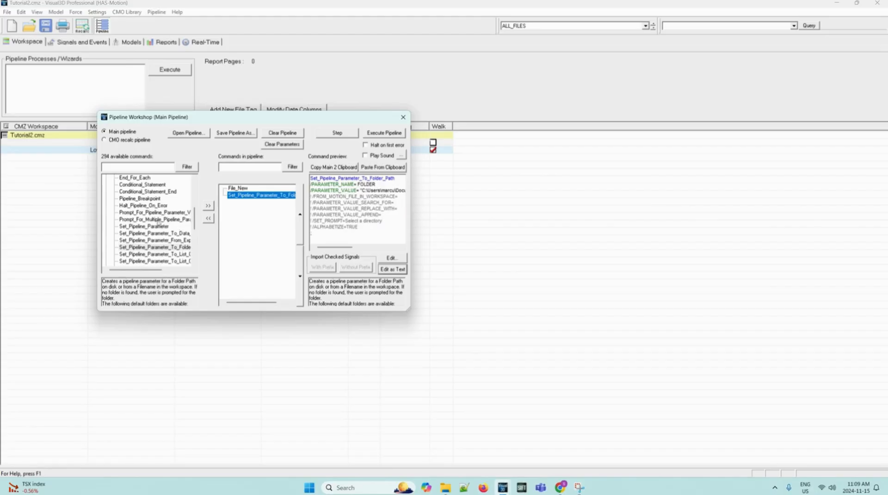
# Add the File_Open command from File Open/Import to the pipeline after the folder path command.
pyautogui.scroll(3, 158, 224)
pyautogui.click(105, 220)
pyautogui.scroll(2, 106, 221)
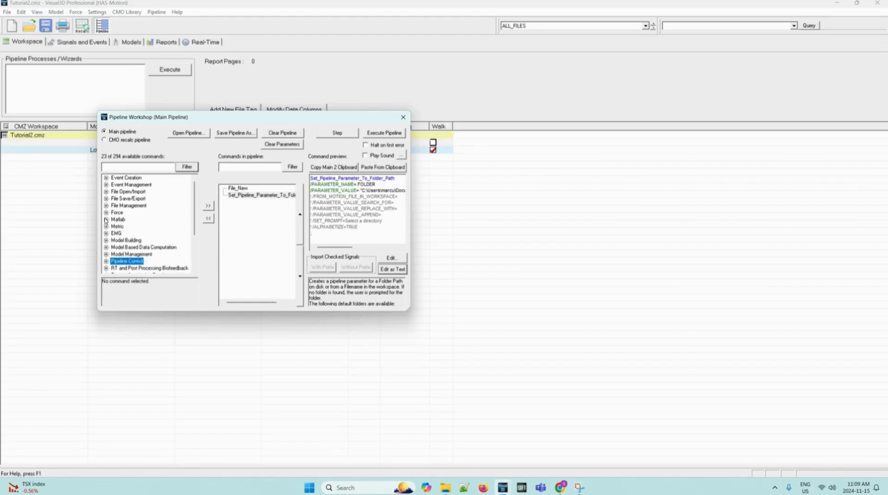
pyautogui.click(106, 191)
pyautogui.click(132, 184)
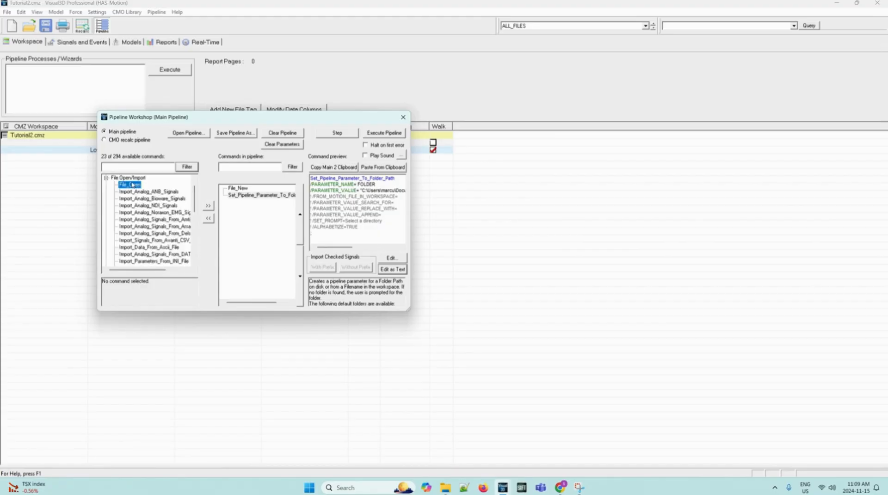
pyautogui.click(208, 206)
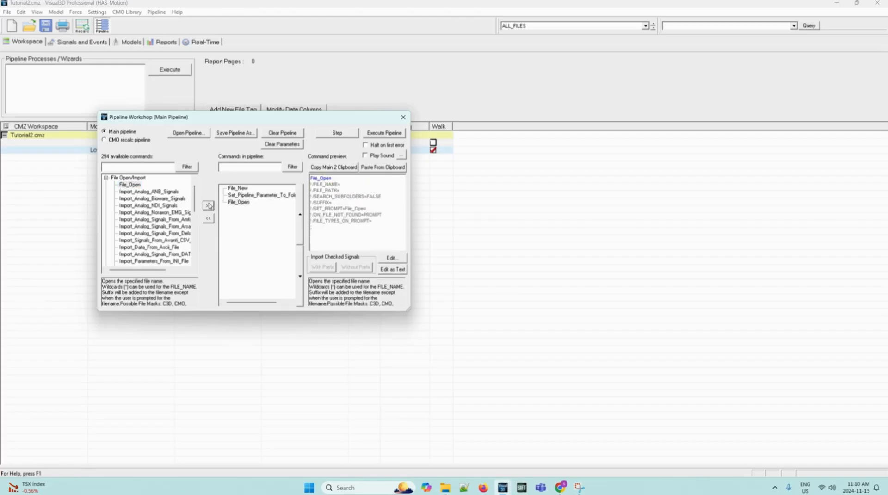
# Uncomment FILE_NAME in File_Open, set it to ::FOLDER&*.c3d, and execute the pipeline.
pyautogui.click(240, 212)
pyautogui.click(239, 204)
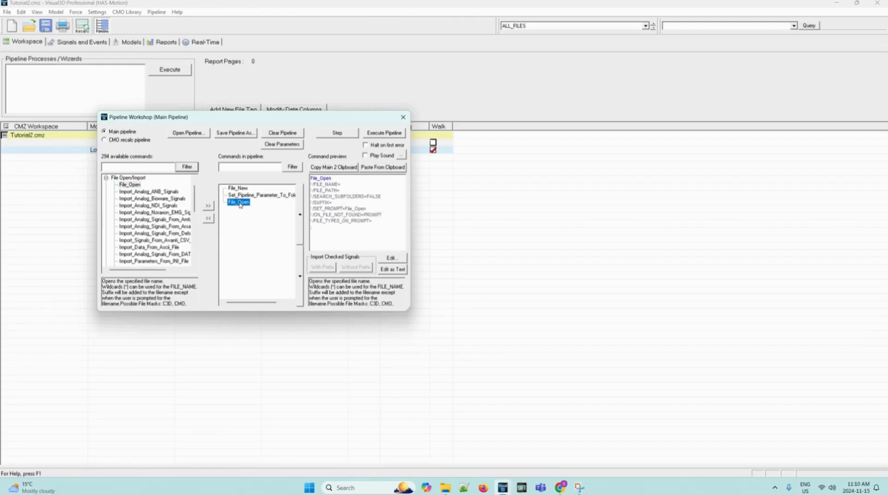
pyautogui.click(393, 269)
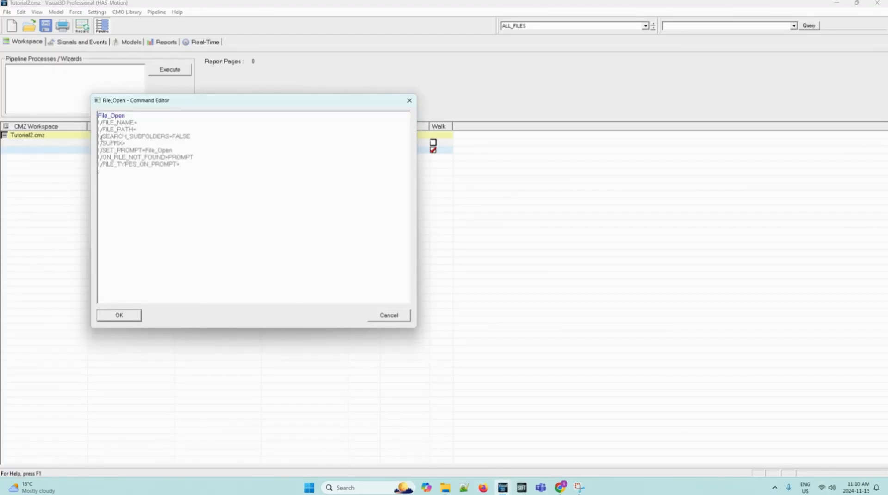
pyautogui.click(99, 122)
pyautogui.press('Delete')
pyautogui.write('FOLDER&*.c3ed')
pyautogui.press('BackSpace')
pyautogui.press('BackSpace')
pyautogui.write('d')
pyautogui.click(103, 313)
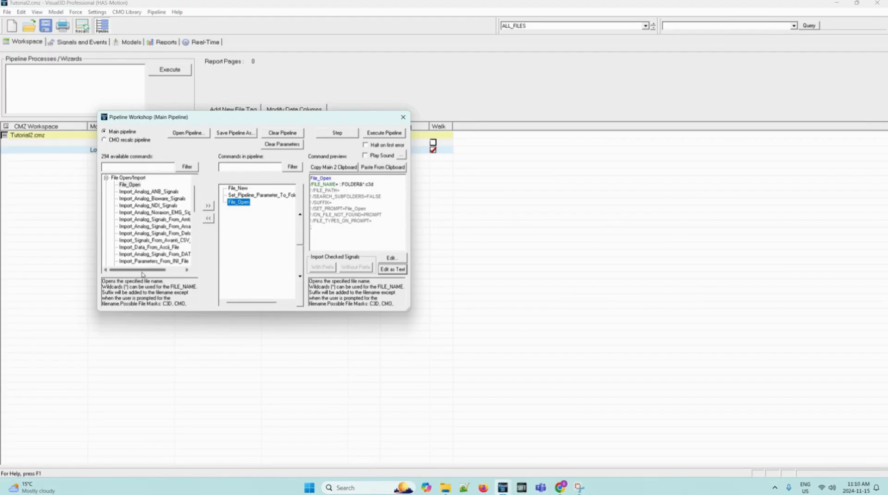
pyautogui.click(374, 134)
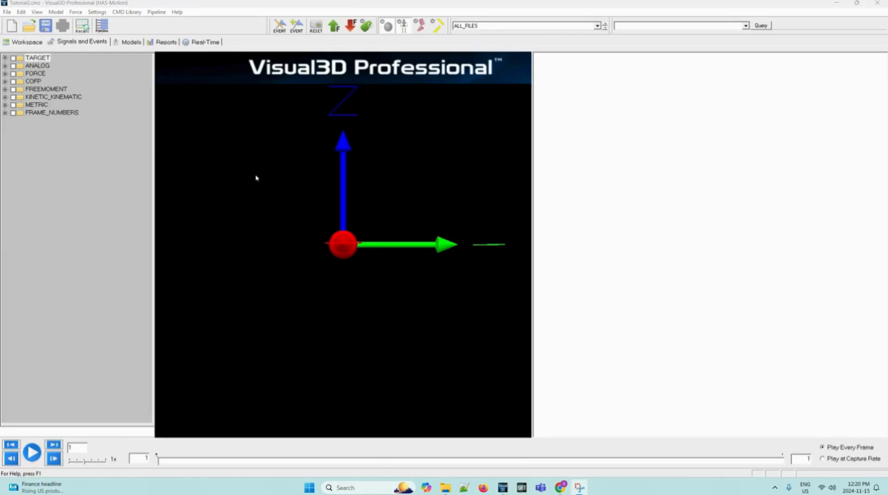
# Plot the X component of the original LAS target signal in a new graph.
pyautogui.click(5, 58)
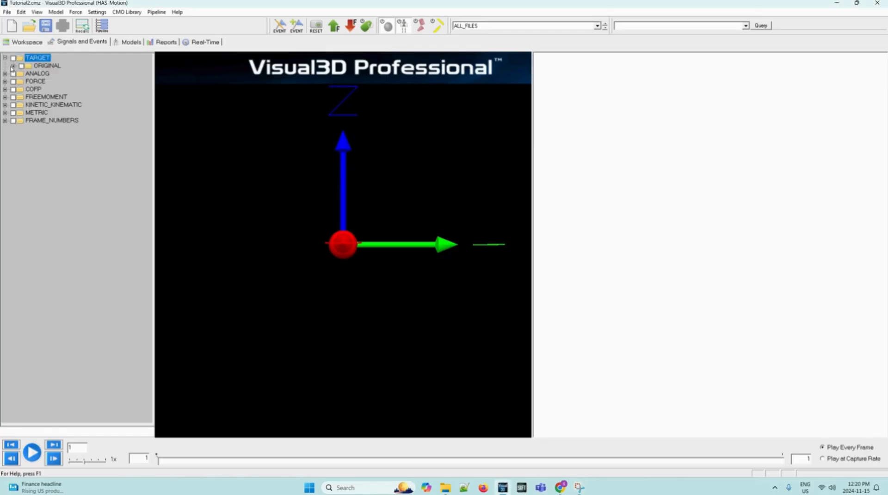
pyautogui.click(13, 66)
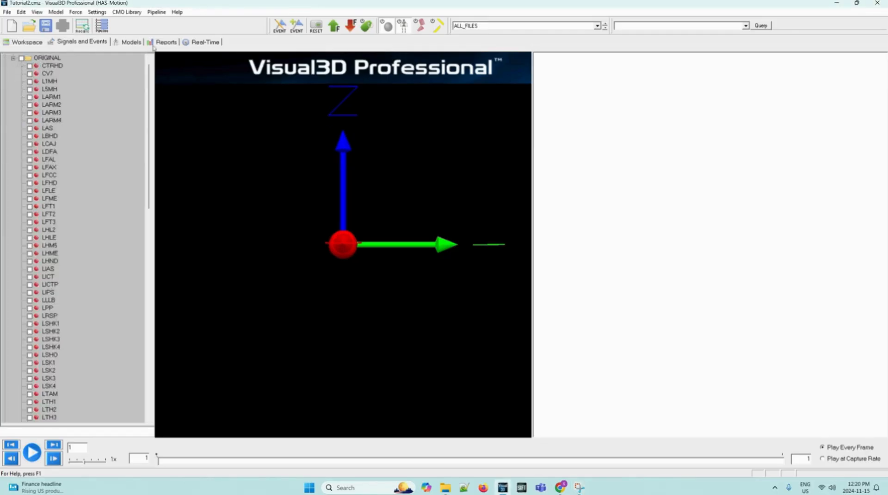
pyautogui.doubleClick(47, 128)
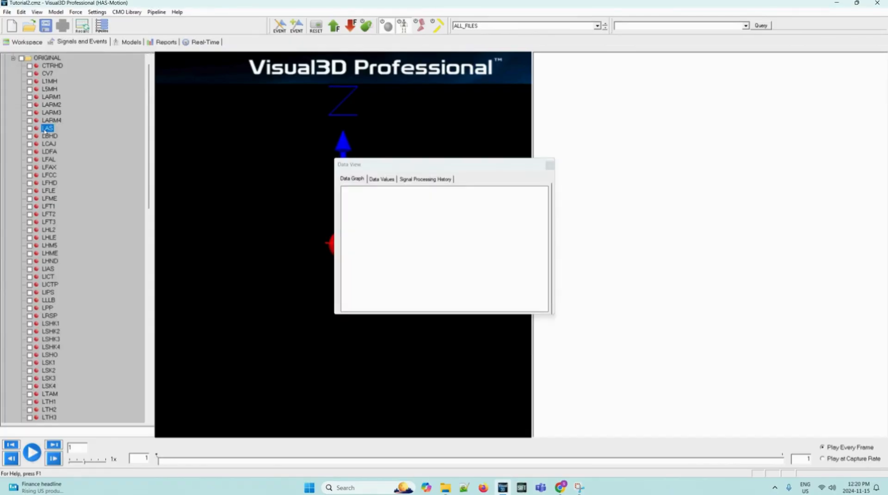
pyautogui.click(549, 165)
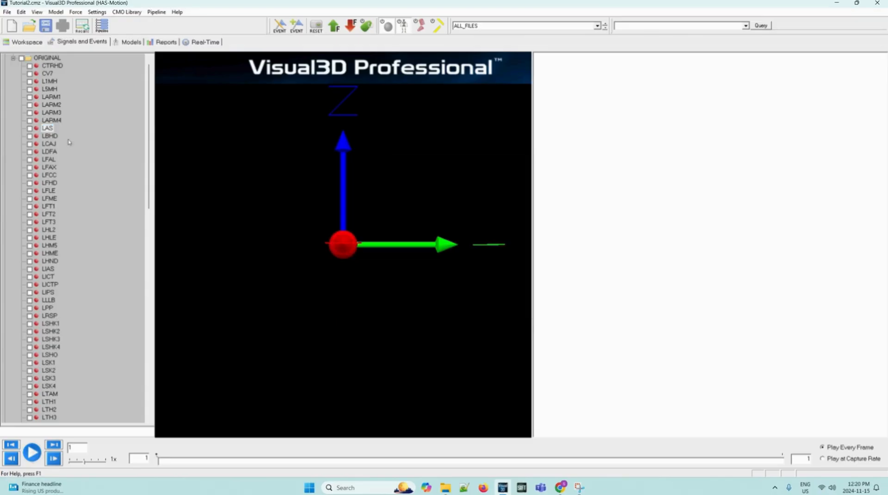
pyautogui.rightClick(41, 130)
pyautogui.moveTo(124, 133)
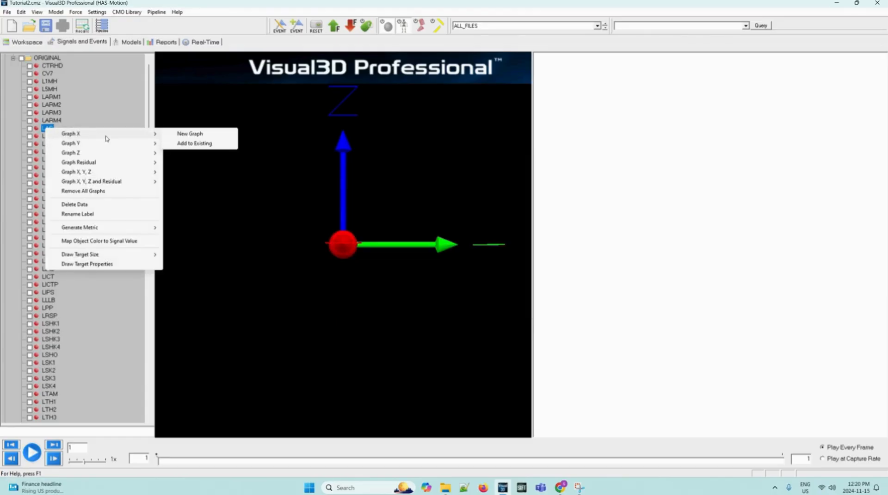
pyautogui.click(187, 133)
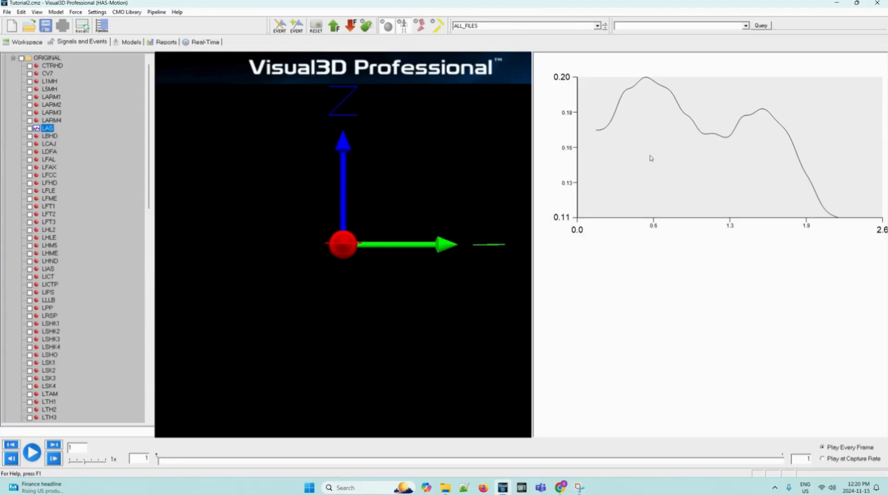
# Open the pipeline workshop and add the Interpolate command from Signal Process to the main pipeline.
pyautogui.click(109, 24)
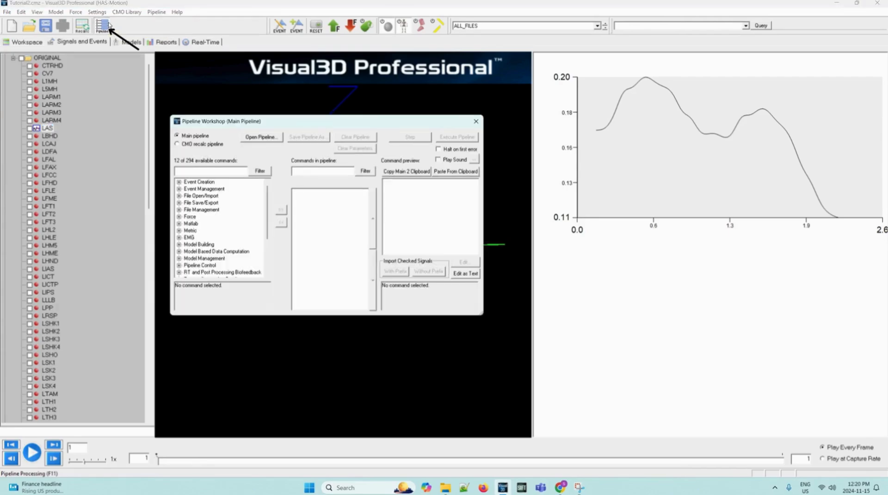
pyautogui.scroll(-2, 207, 245)
pyautogui.click(203, 247)
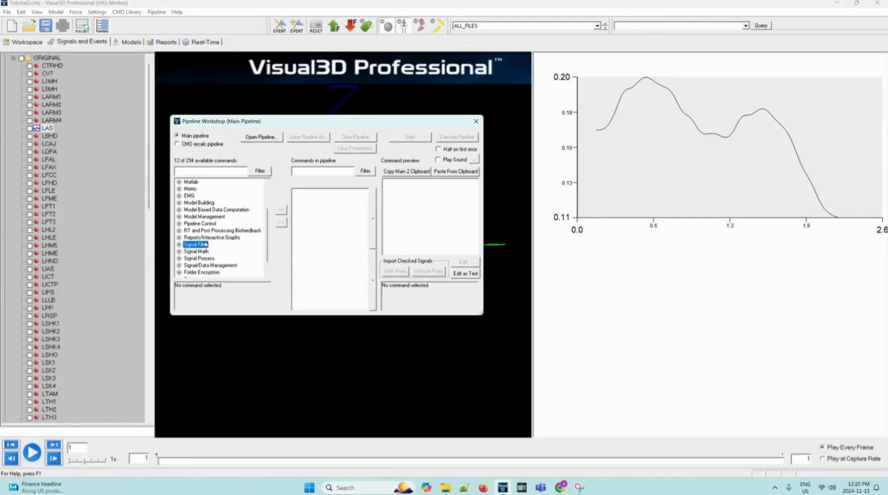
pyautogui.scroll(-1, 203, 245)
pyautogui.click(179, 245)
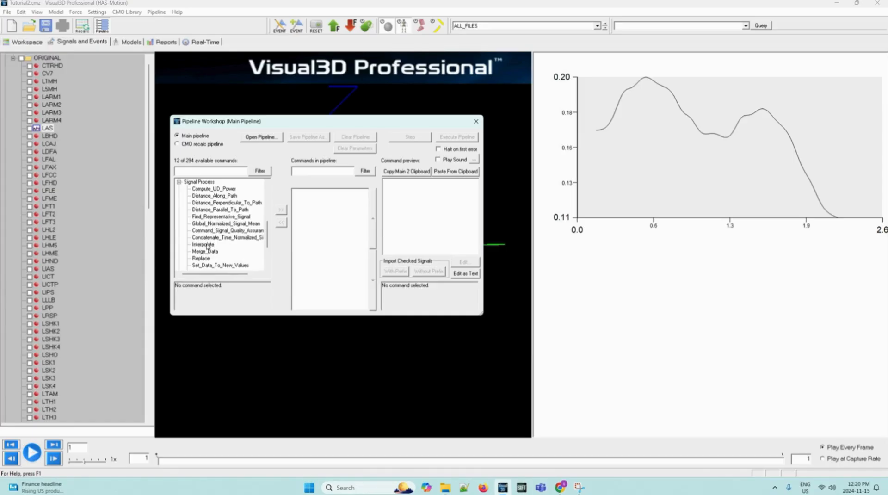
pyautogui.click(207, 245)
pyautogui.click(281, 209)
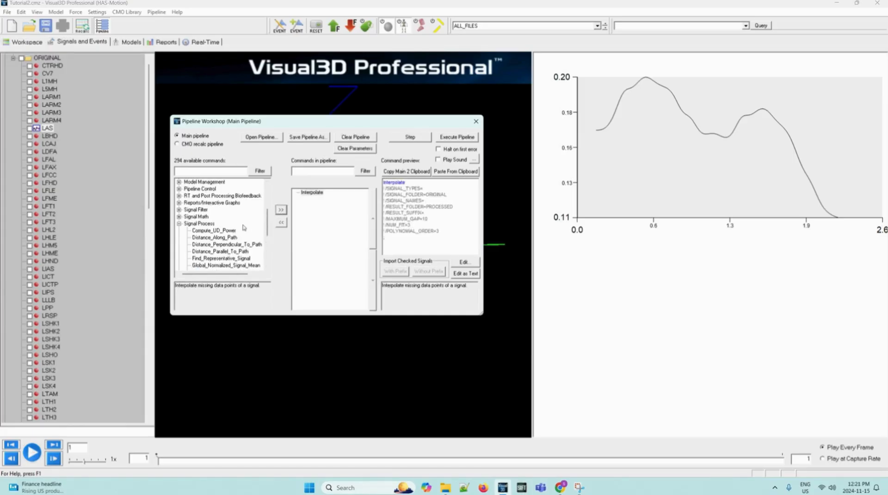
# Add the Lowpass_Filter command from Signal Filter to the pipeline after Interpolate.
pyautogui.scroll(-1, 244, 227)
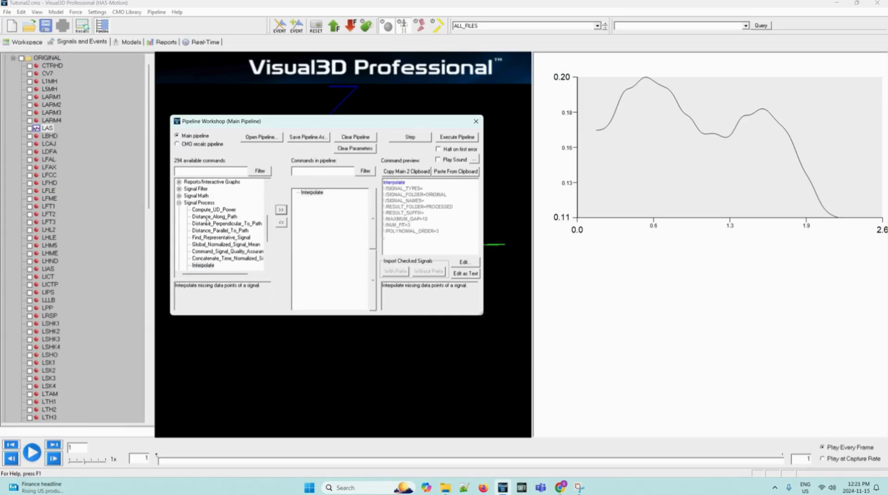
pyautogui.click(179, 189)
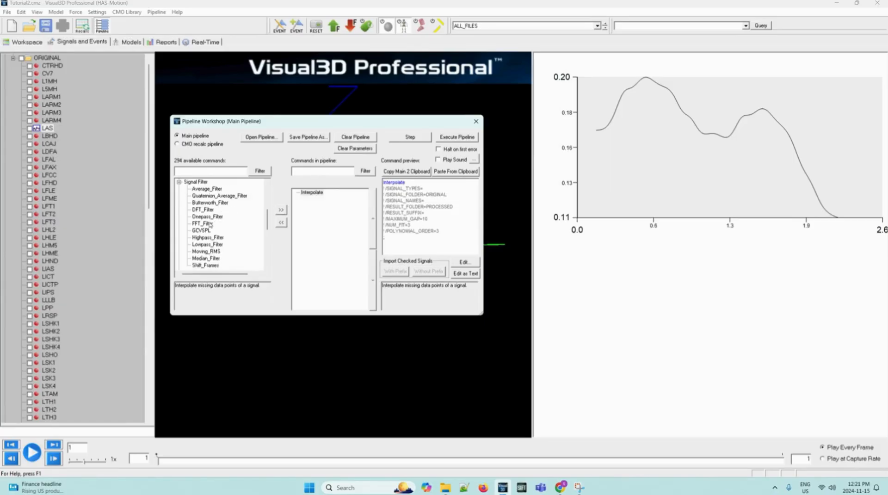
pyautogui.click(207, 244)
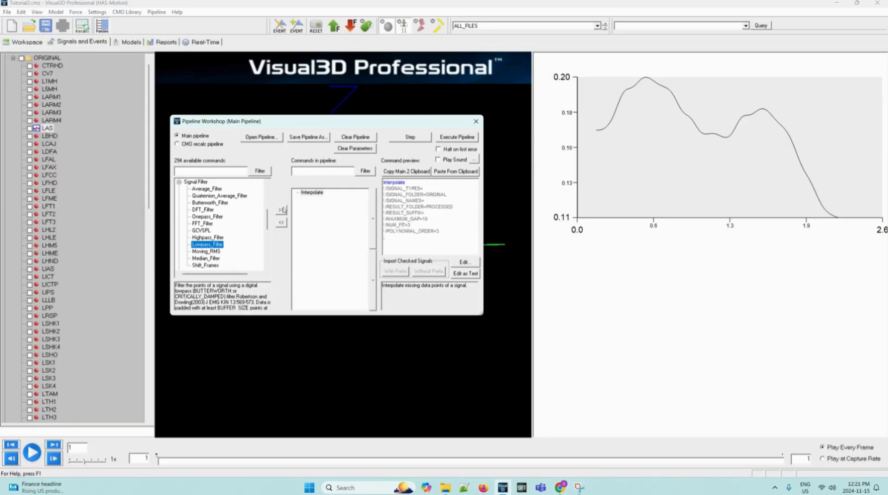
pyautogui.click(282, 209)
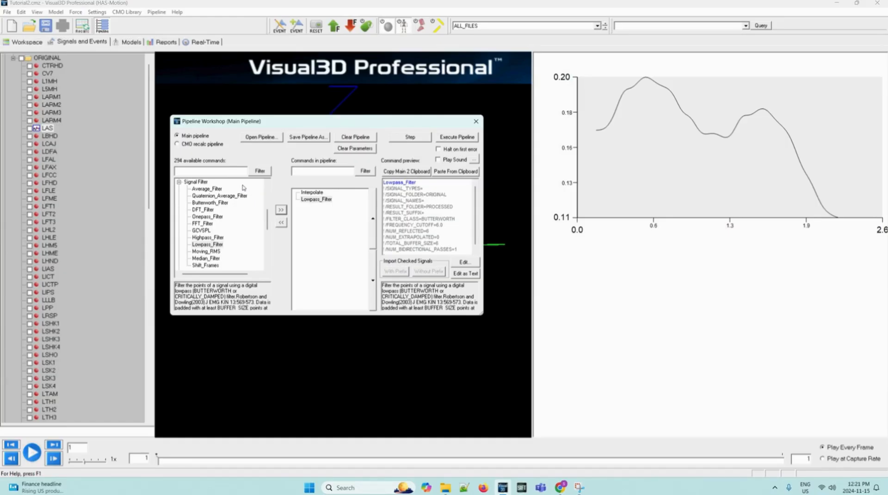
# Import all original target signals with prefix into both the Interpolate and Lowpass_Filter commands, and execute the pipeline.
pyautogui.click(22, 58)
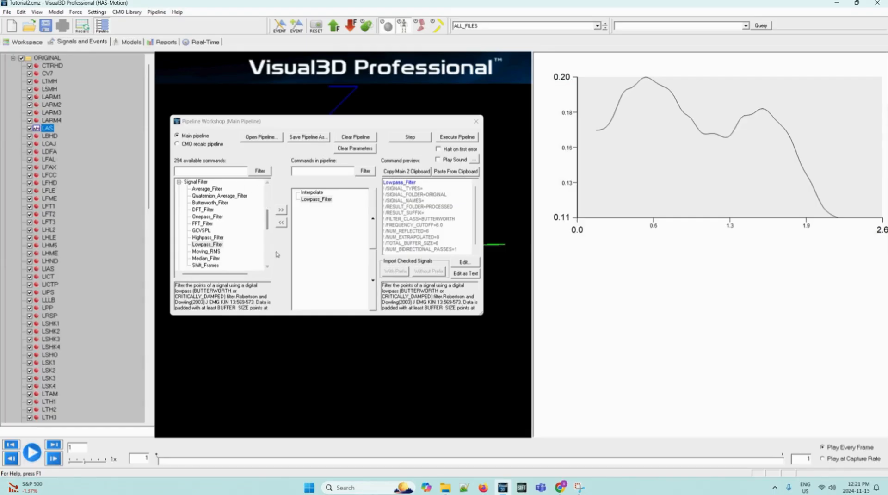
pyautogui.moveTo(317, 199); pyautogui.dragTo(314, 192)
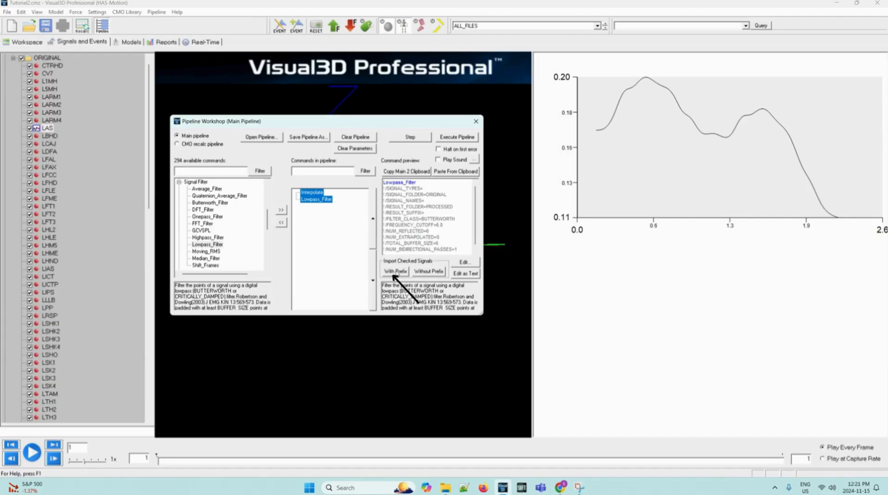
pyautogui.click(395, 271)
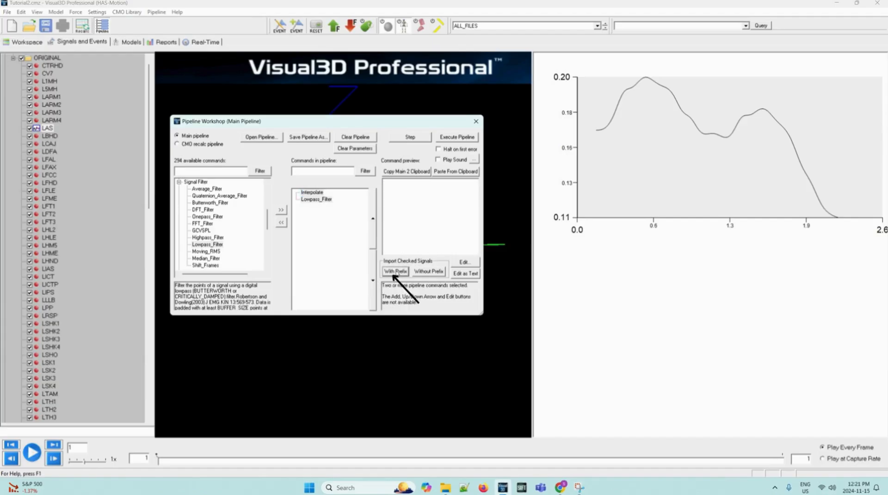
pyautogui.click(456, 137)
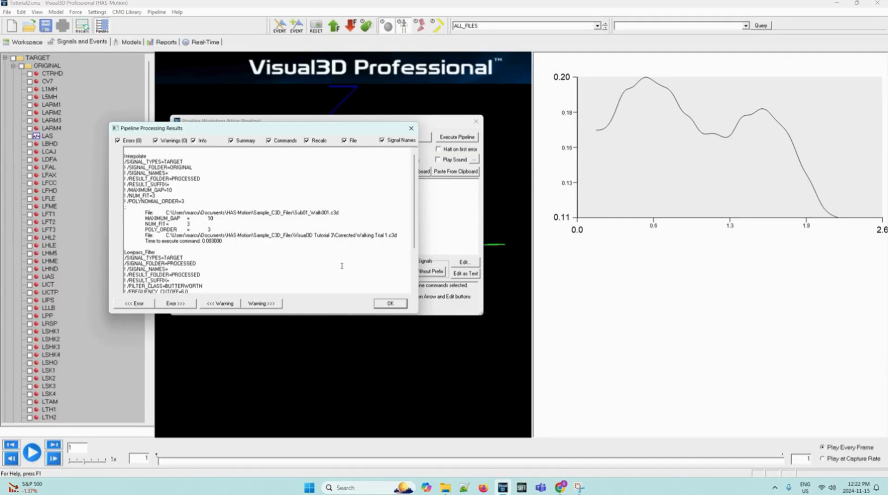
pyautogui.click(387, 304)
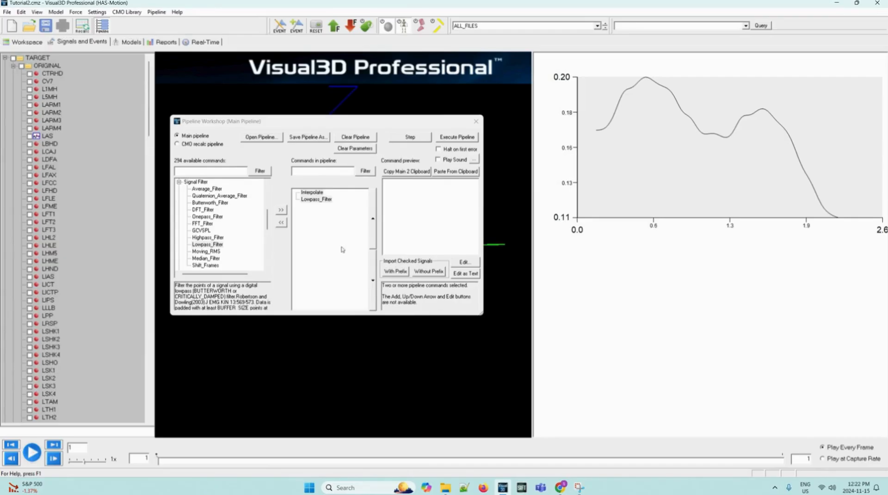
# Expand the PROCESSED target folder and graph the X component of its LAS signal.
pyautogui.click(13, 66)
pyautogui.click(14, 73)
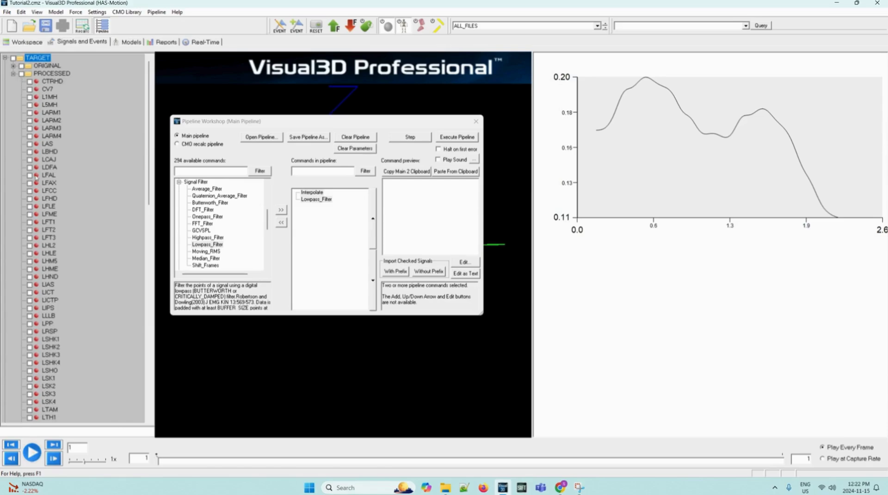
pyautogui.rightClick(48, 144)
pyautogui.moveTo(73, 152)
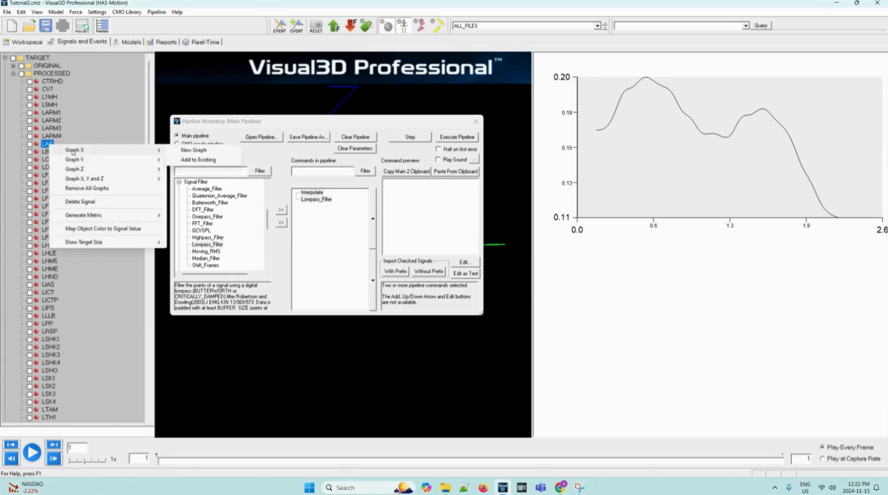